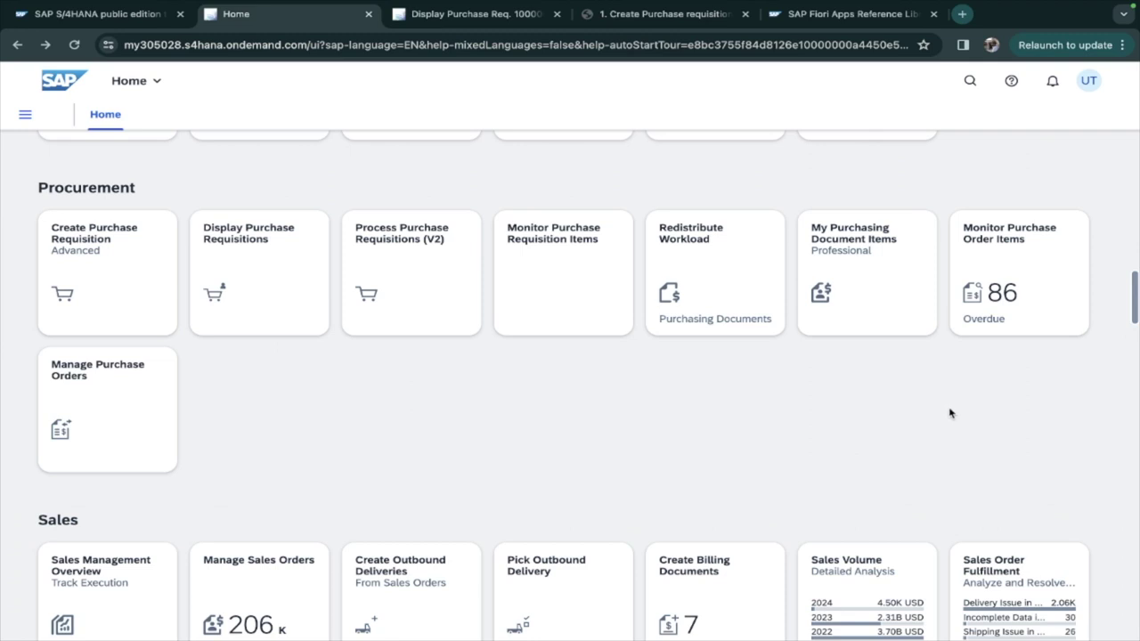
Open the Process Purchase Requisitions (V2) app, listing 331 requisitions for Plant 1 US.
left_click(447, 272)
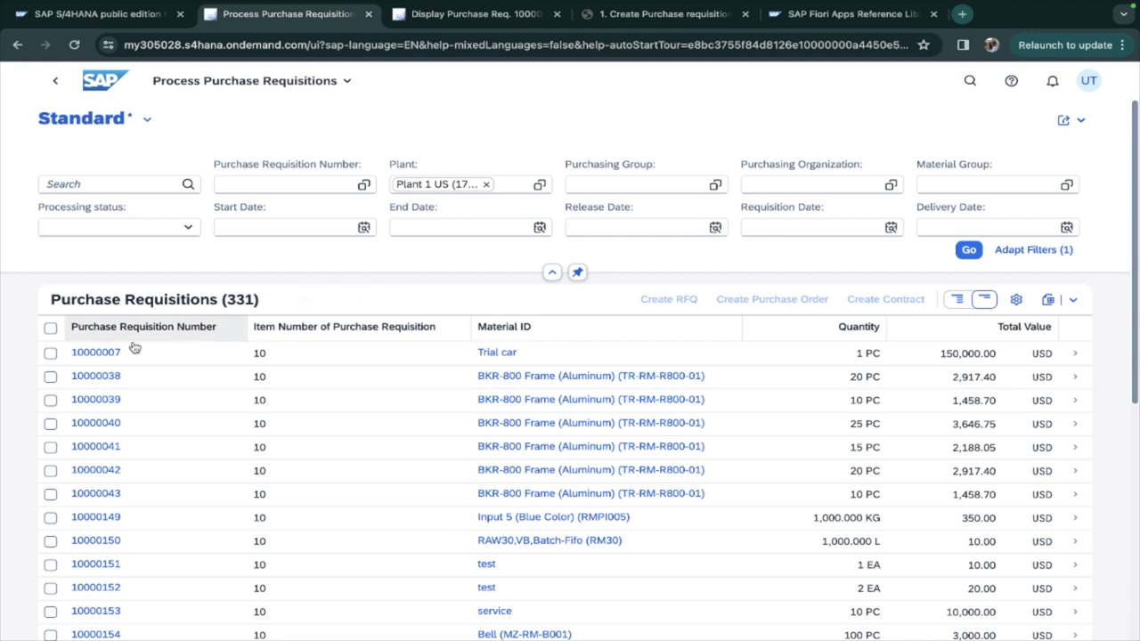
left_click(49, 355)
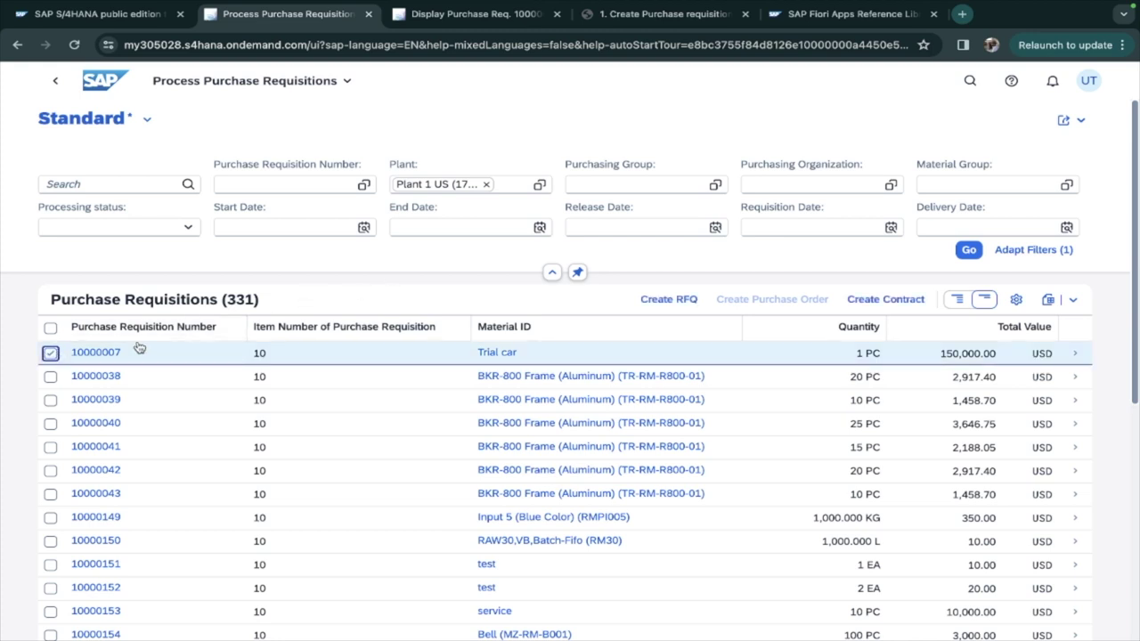
left_click(50, 356)
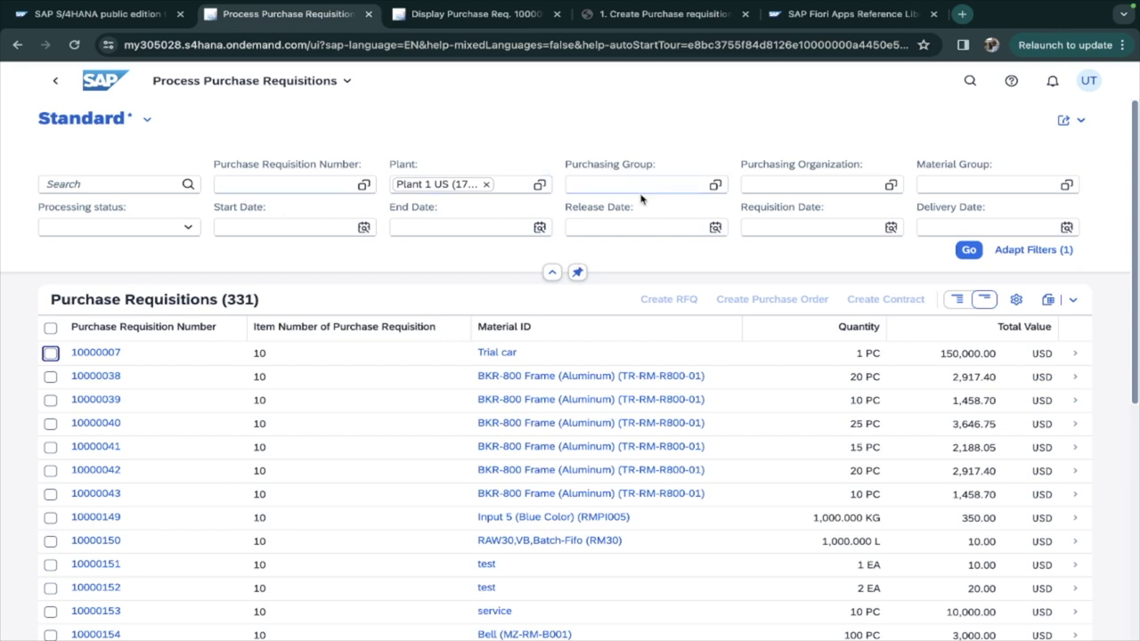
left_click(552, 274)
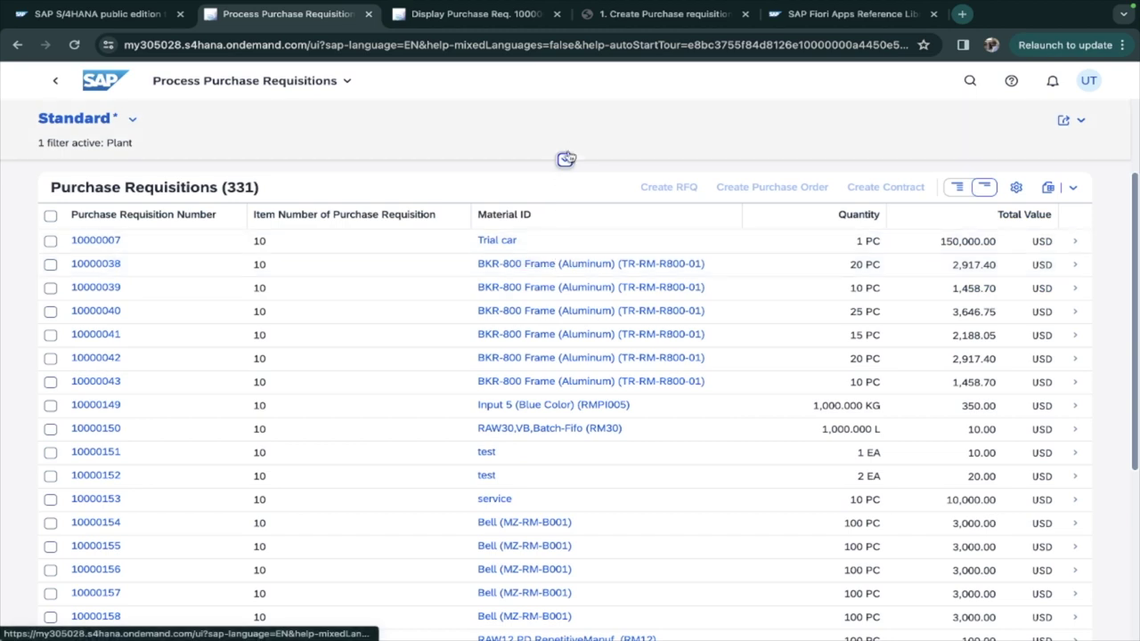
left_click(566, 161)
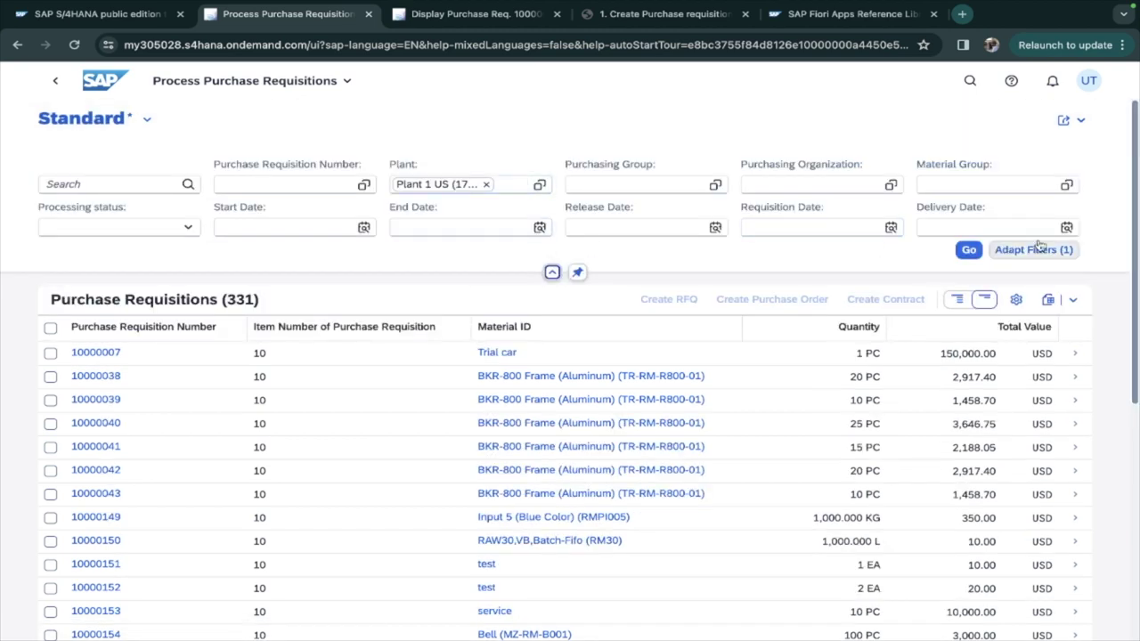
left_click(327, 187)
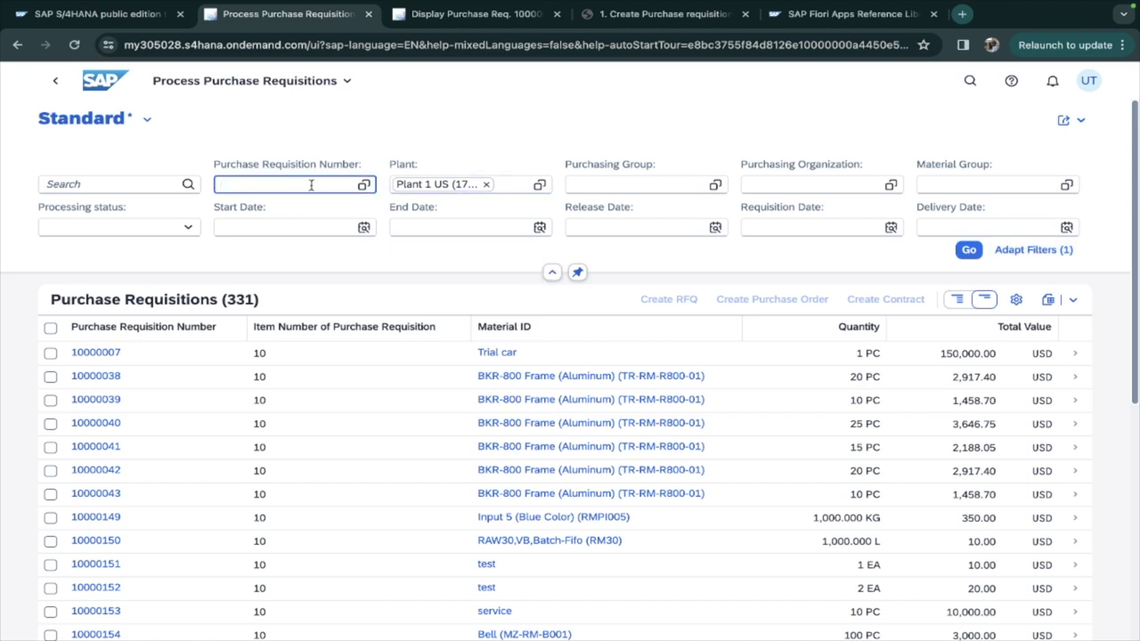
Filter Purchase Requisition Number to 'contains 69' and refresh the list to five requisitions.
left_click(364, 186)
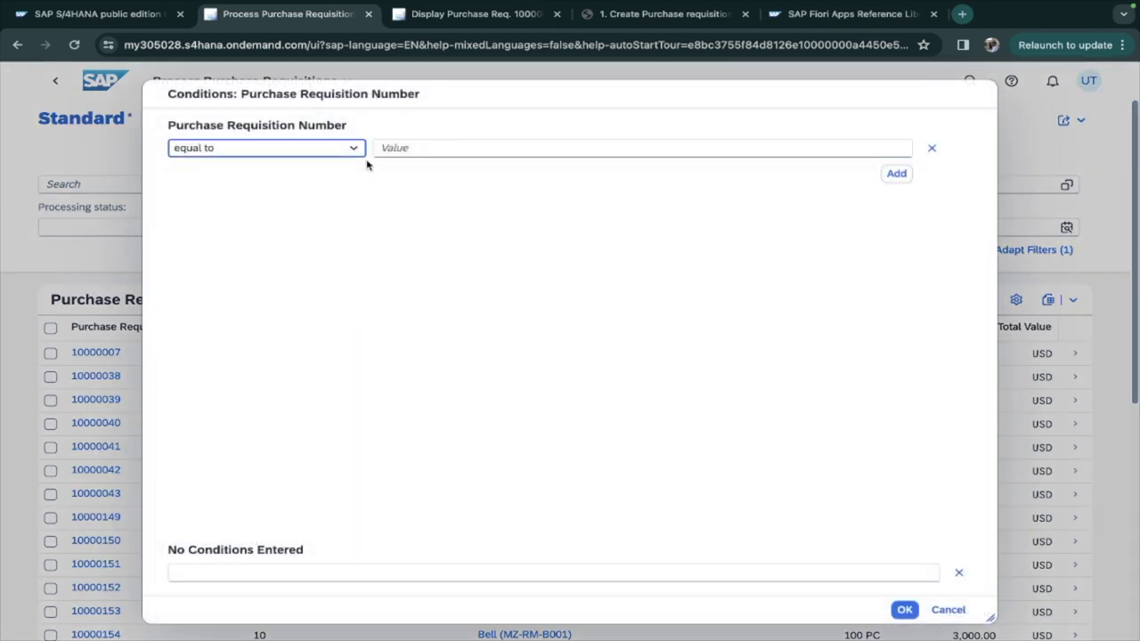
left_click(357, 151)
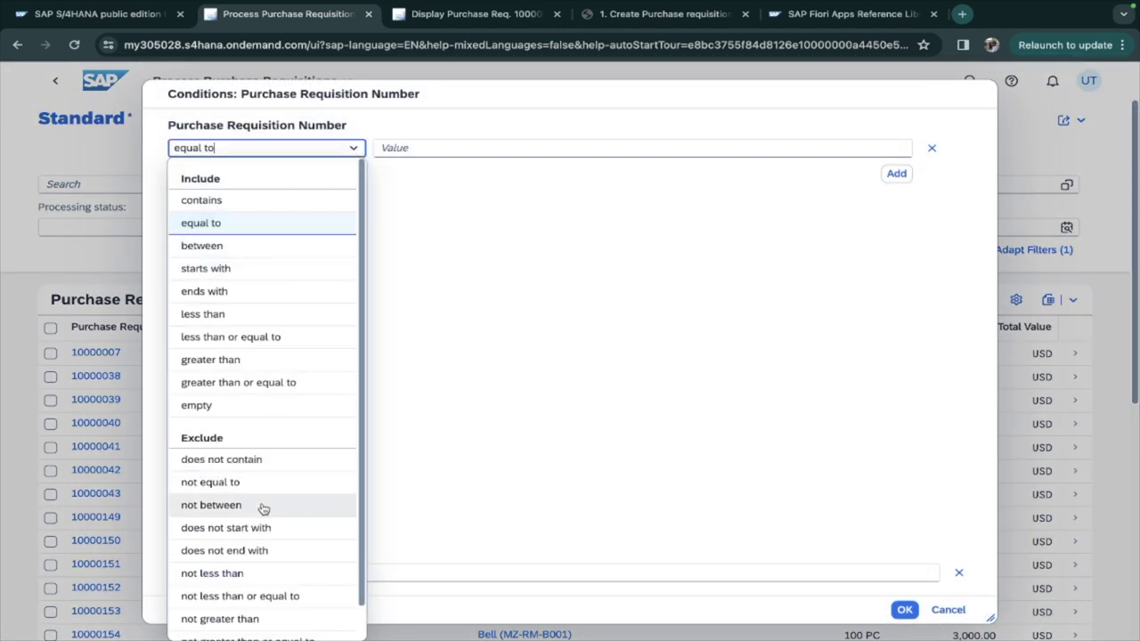
left_click(251, 203)
left_click(414, 148)
type("69")
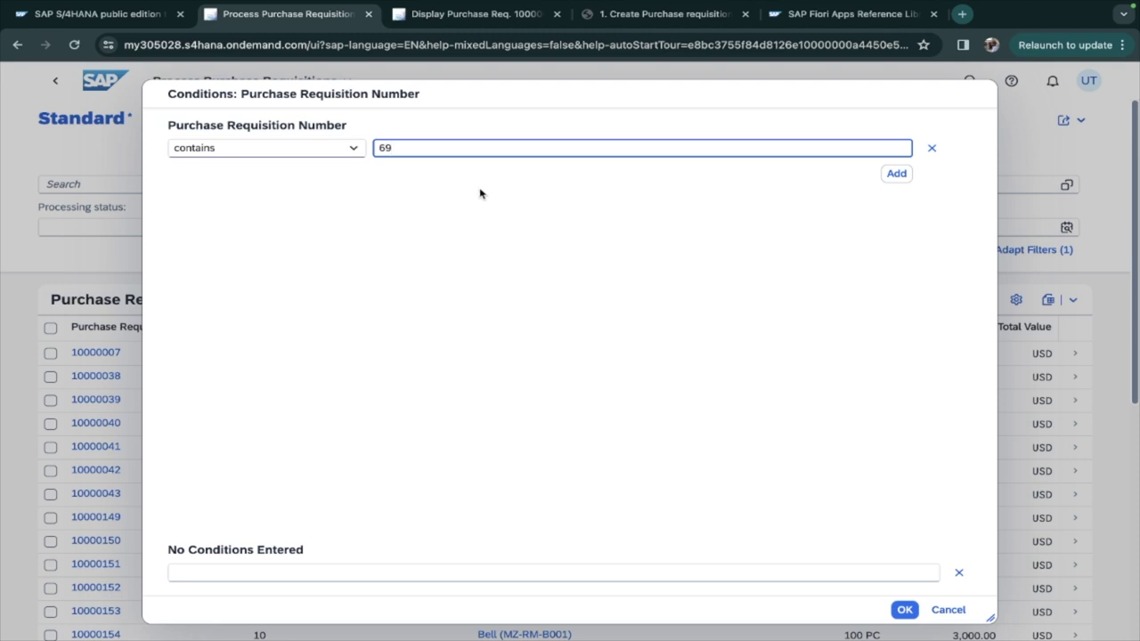
left_click(905, 611)
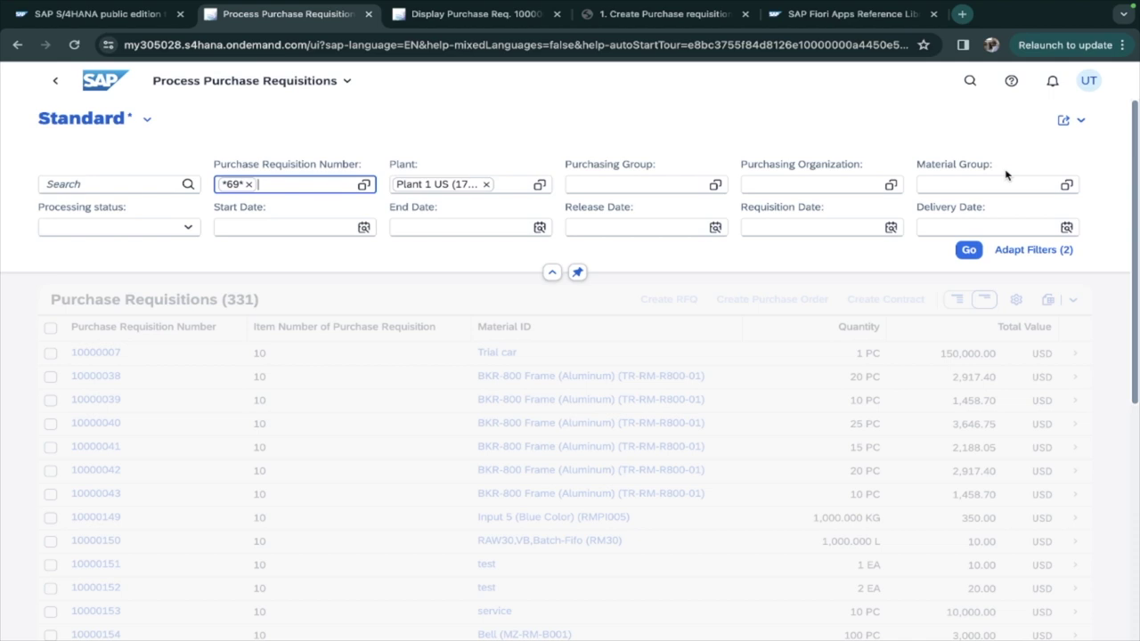
left_click(969, 252)
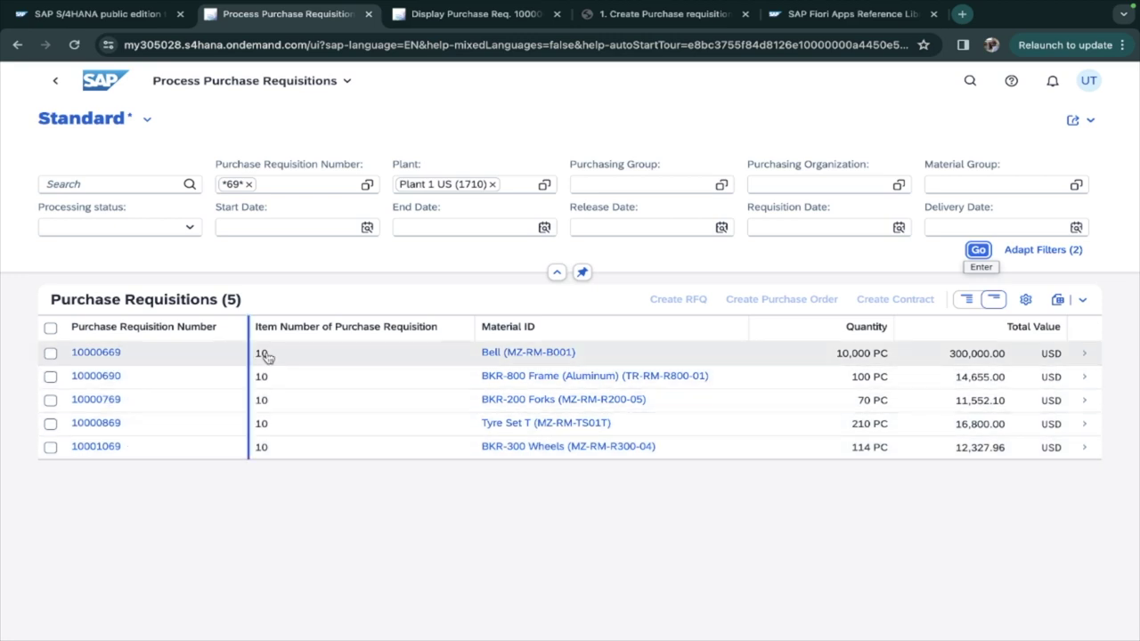
left_click(367, 185)
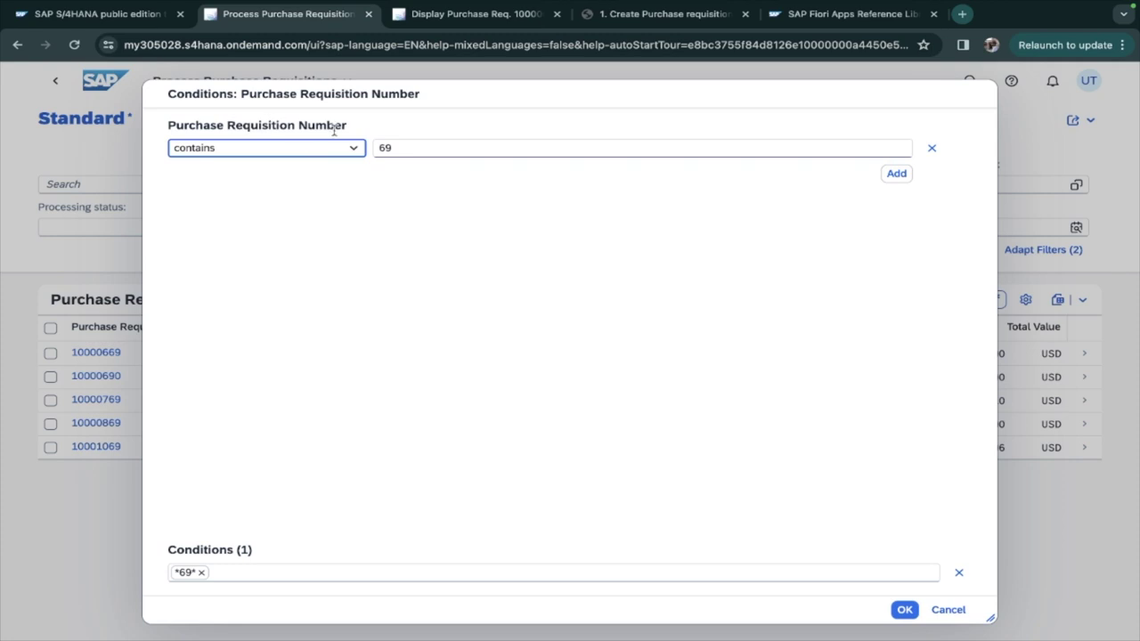
left_click(352, 149)
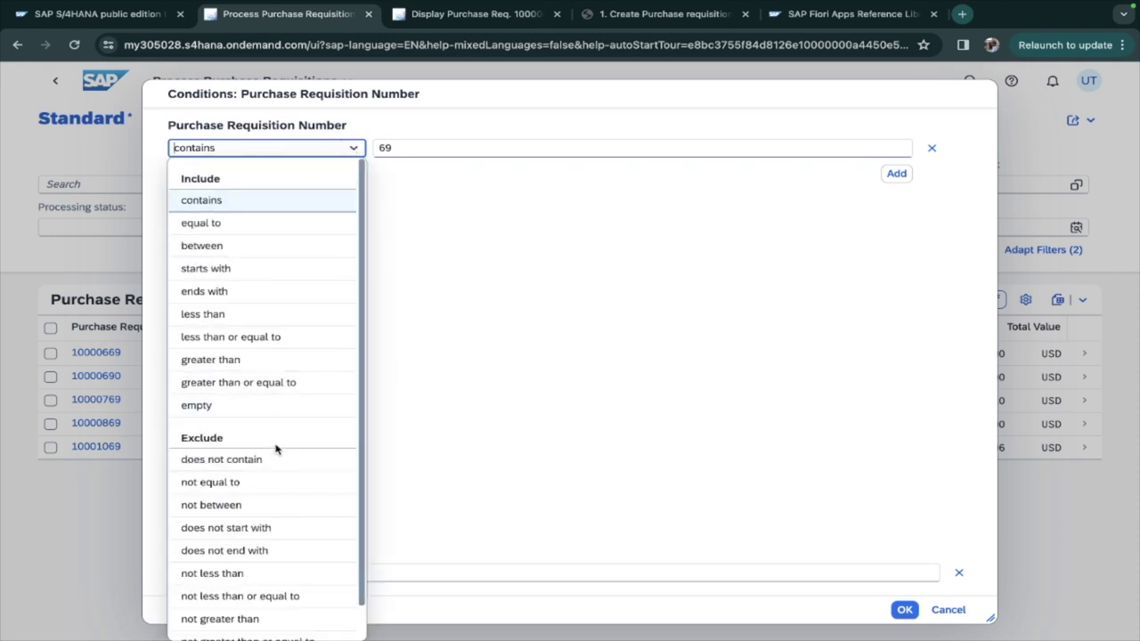
left_click(470, 363)
left_click(947, 612)
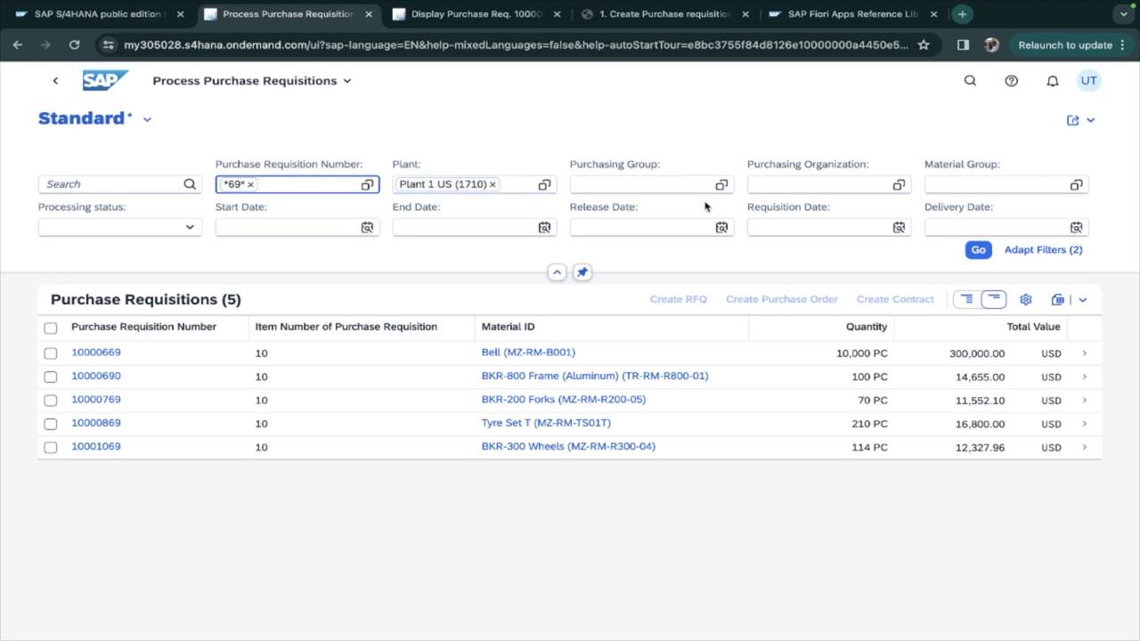
Add Desired Vendor to the filter bar through Adapt Filters.
left_click(1053, 256)
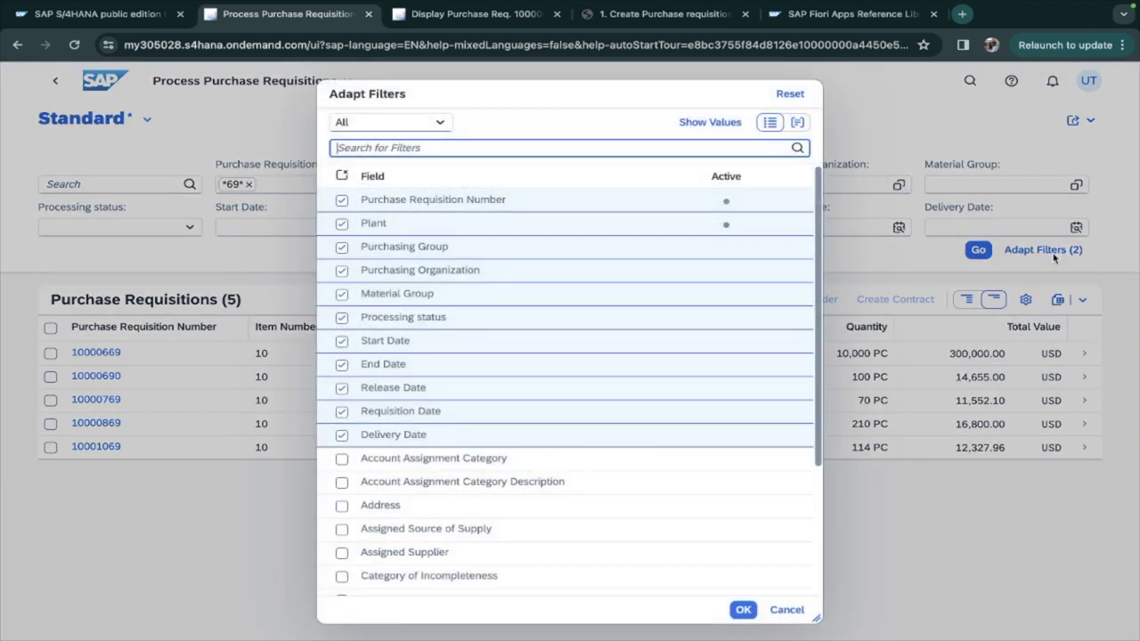
scroll(703, 292, "down", 2)
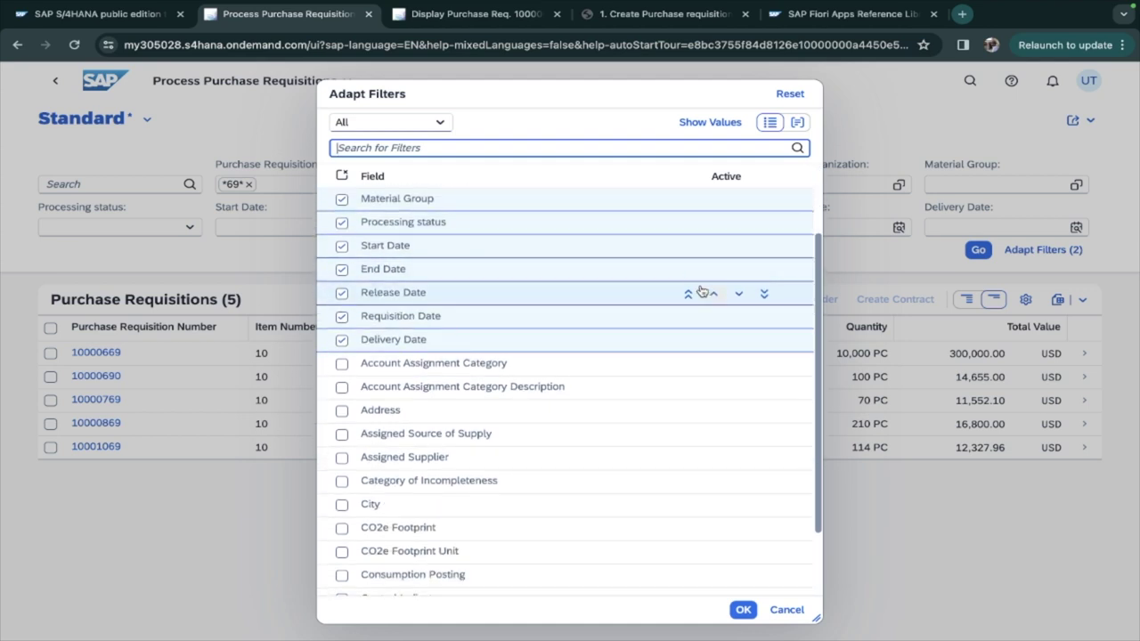
scroll(703, 292, "down", 5)
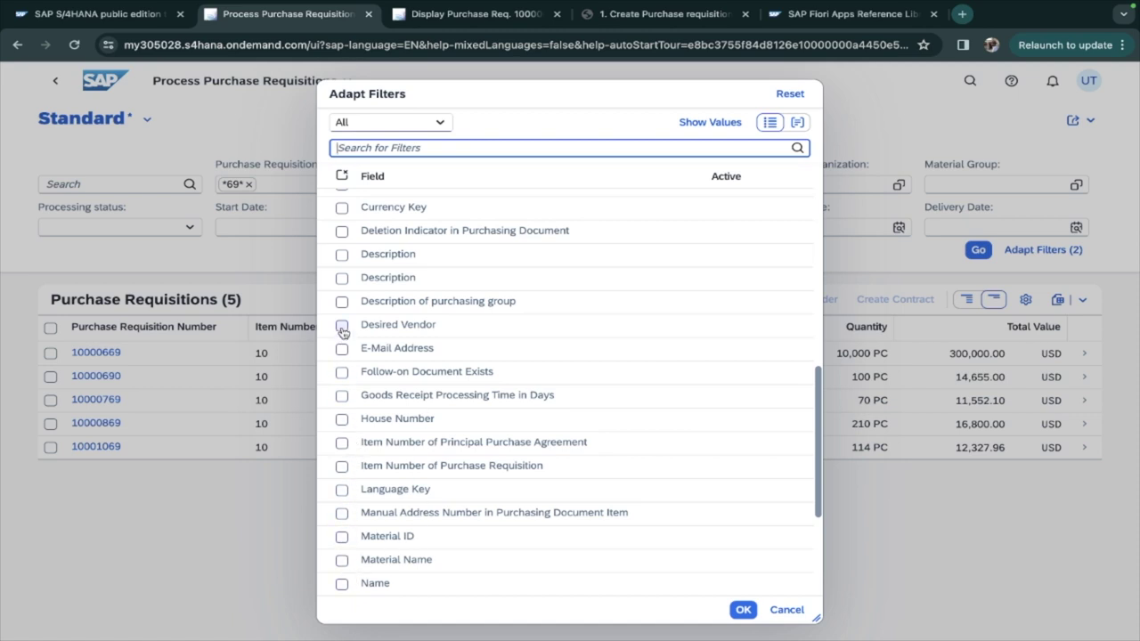
left_click(342, 325)
left_click(743, 609)
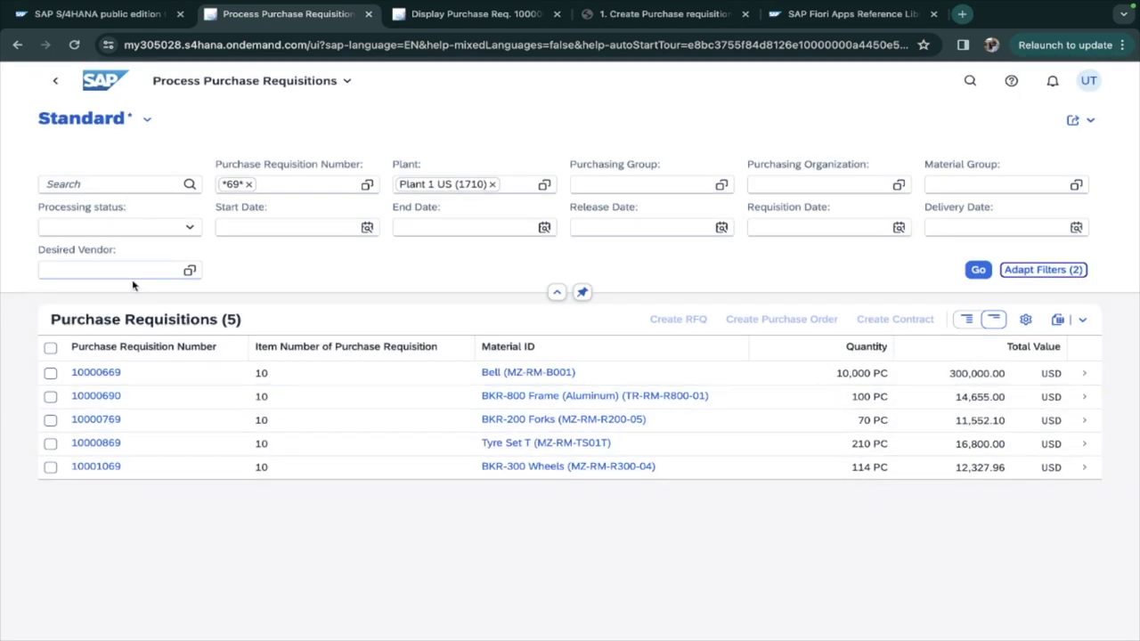
Browse the Adapt Filters field list again and close it without changes.
left_click(1044, 274)
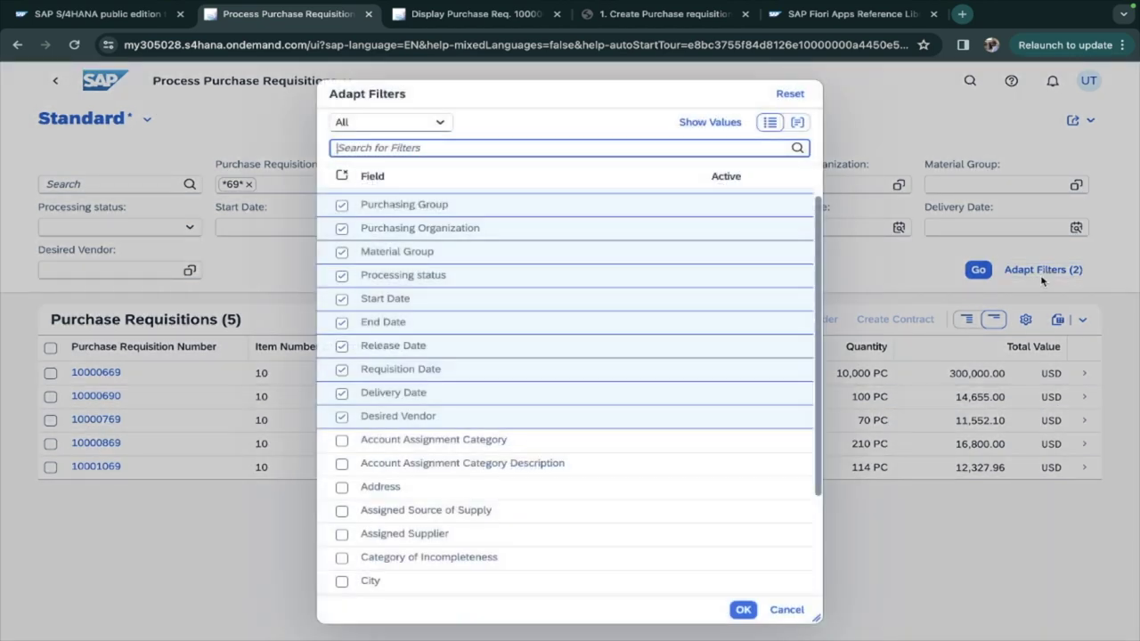
scroll(713, 475, "up", 1)
scroll(709, 473, "down", 5)
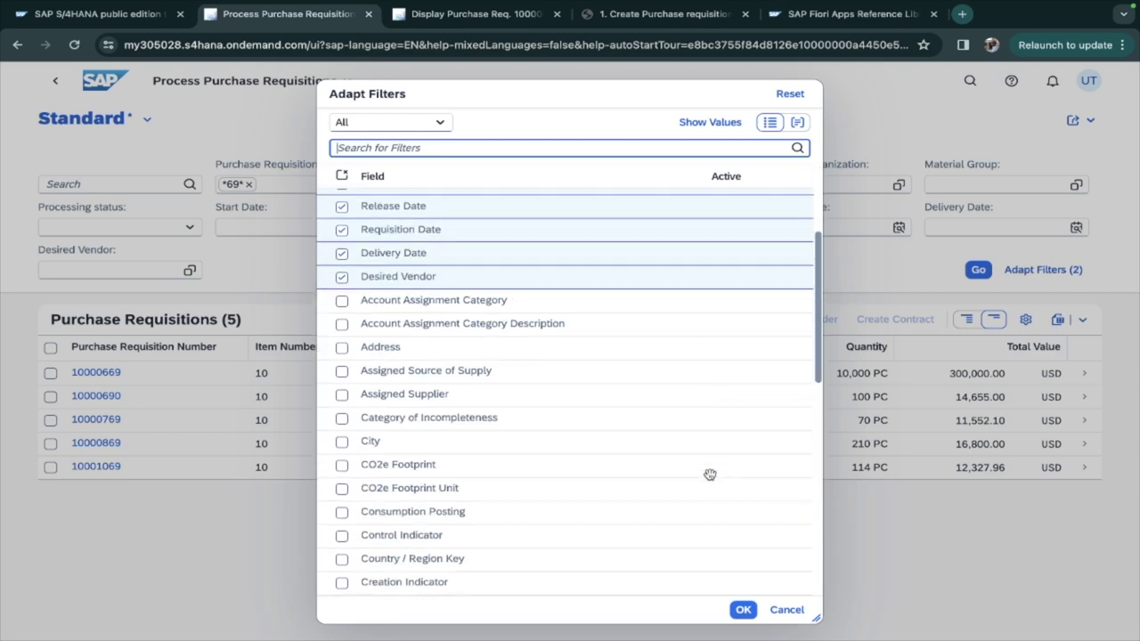
scroll(365, 486, "down", 10)
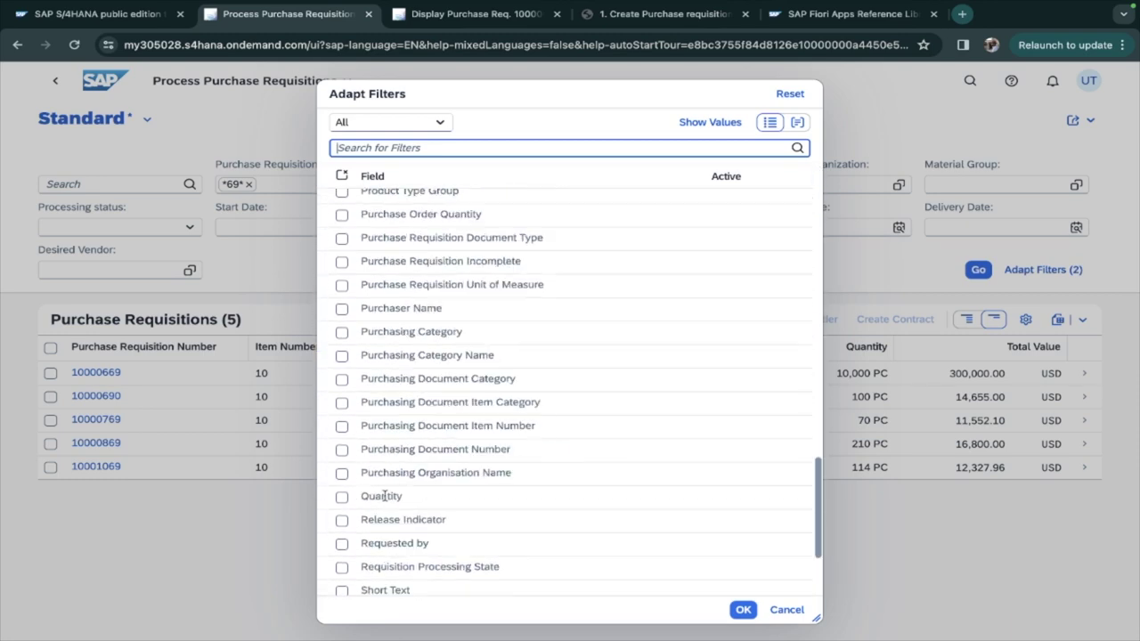
scroll(385, 497, "down", 2)
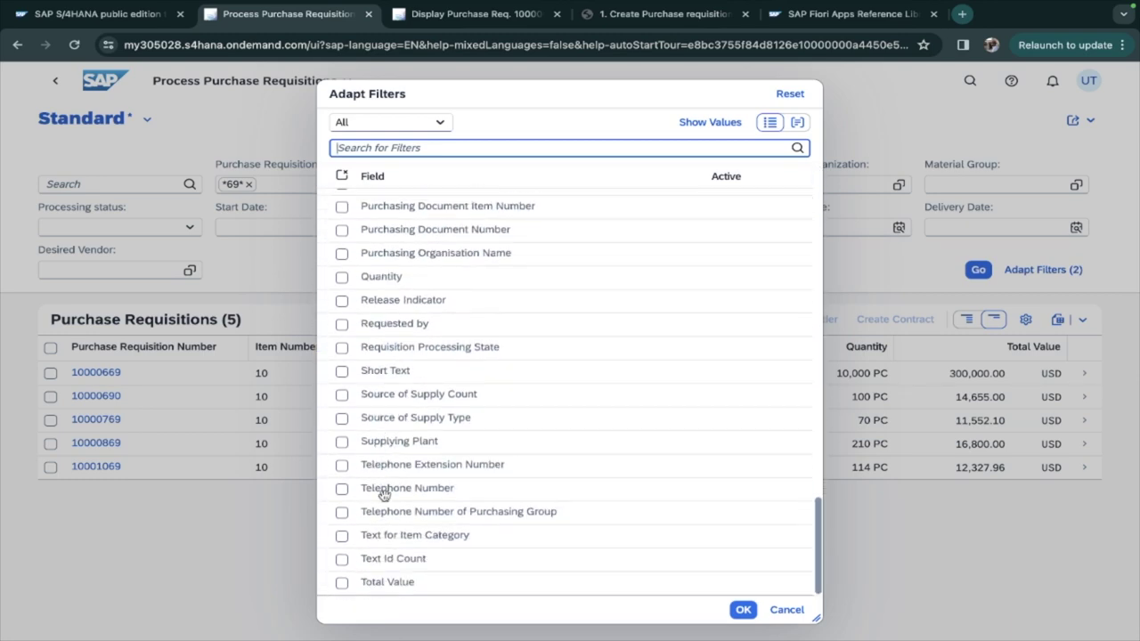
left_click(787, 610)
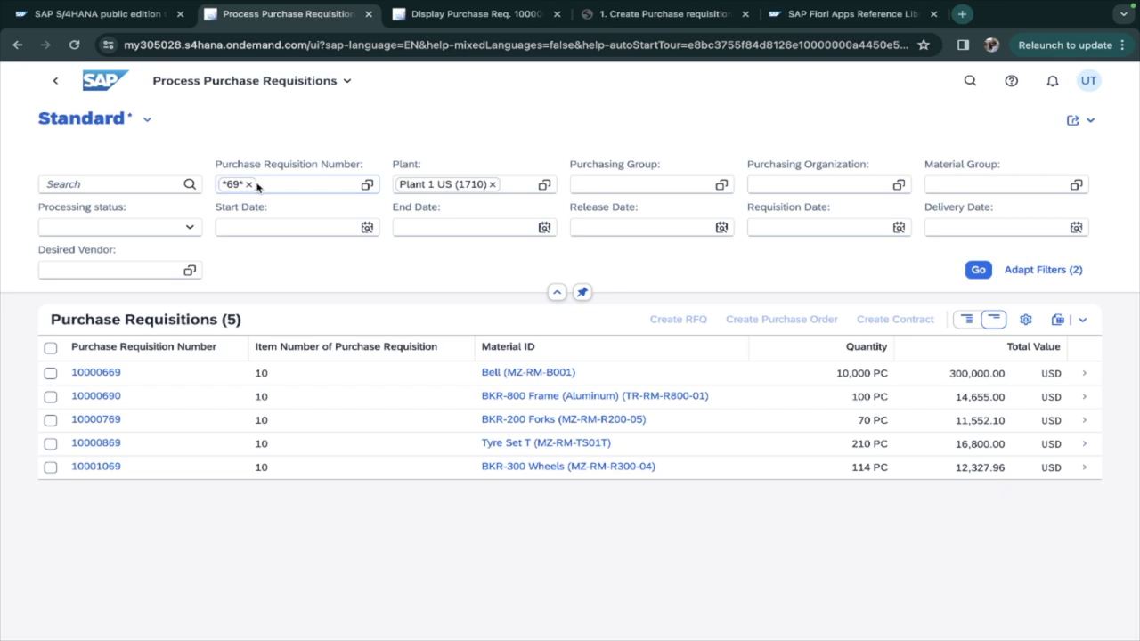
Save the Standard view, then reopen Process Purchase Requisitions (V2) from the launchpad.
left_click(148, 119)
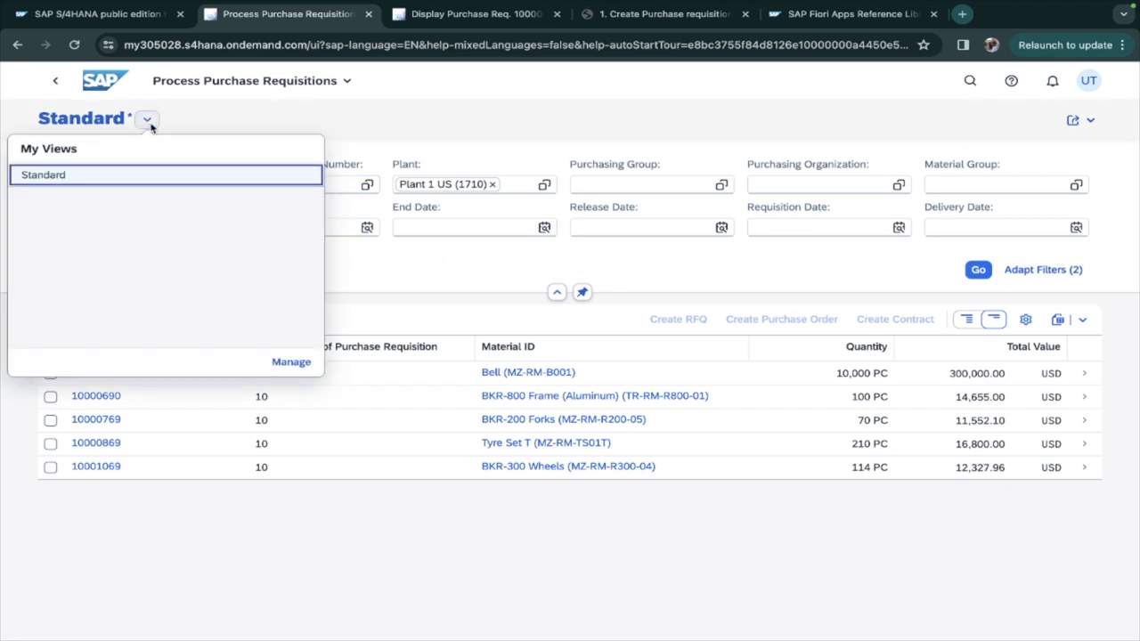
left_click(291, 362)
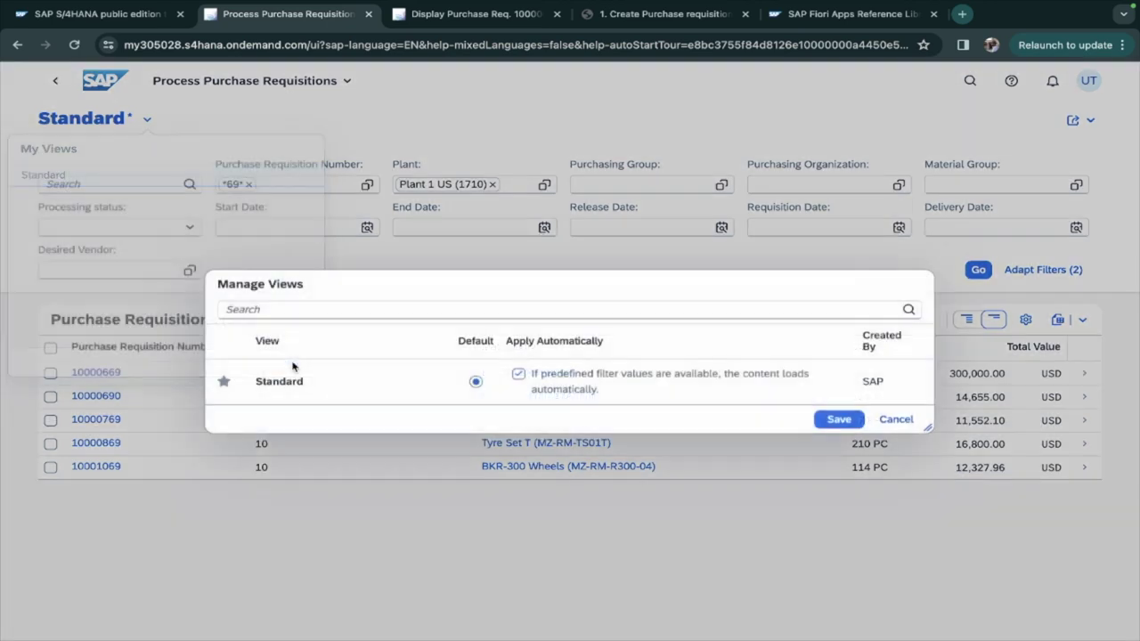
left_click(839, 420)
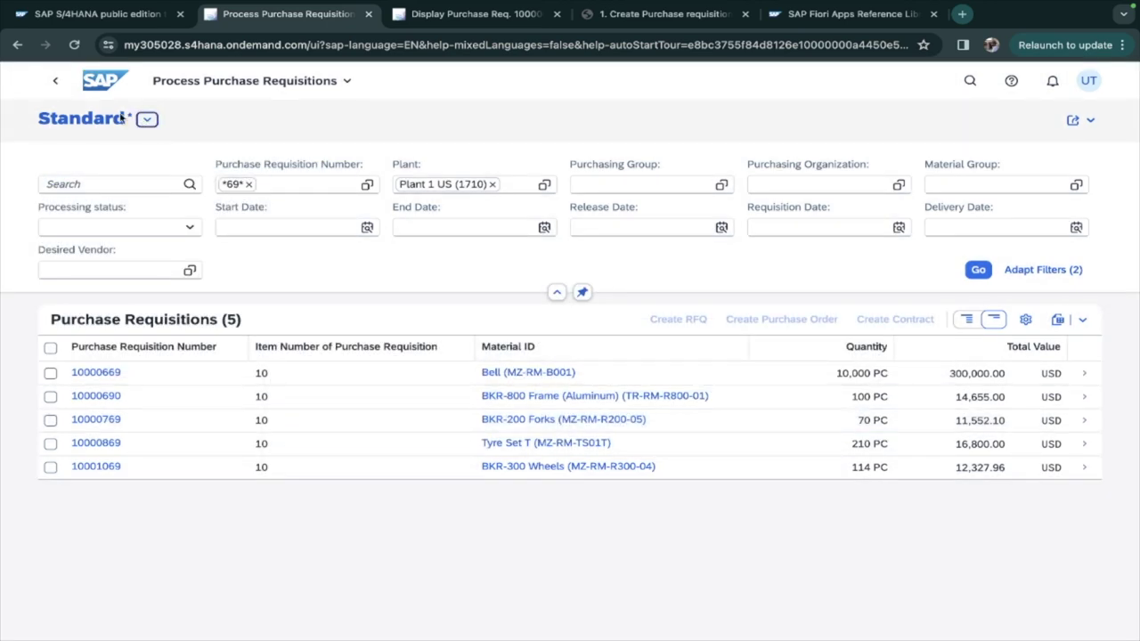
left_click(59, 83)
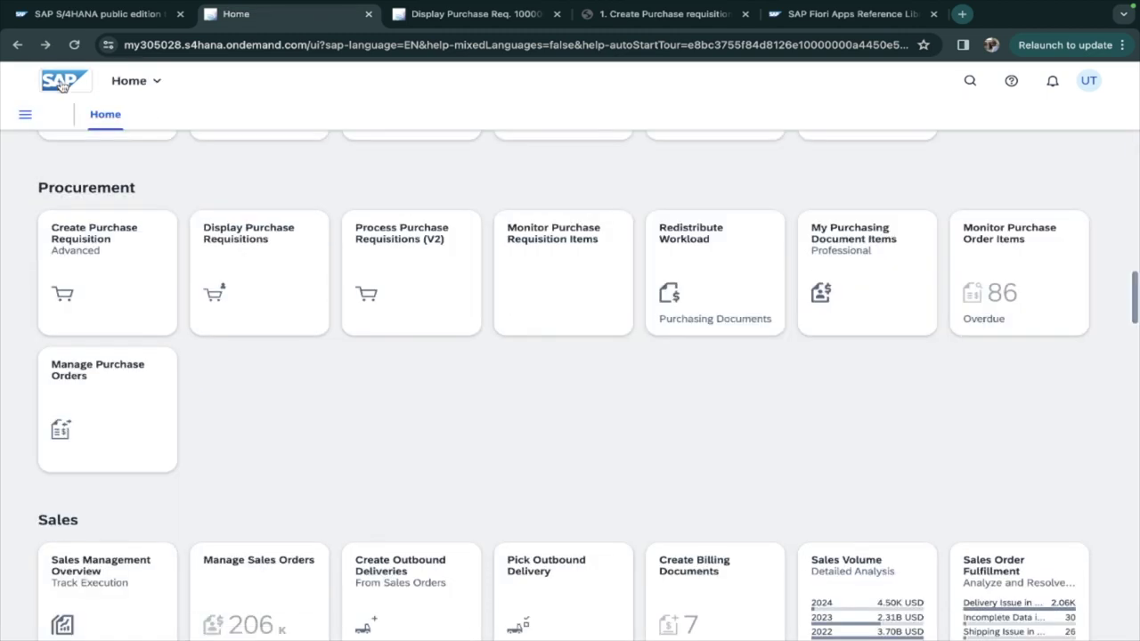
left_click(400, 279)
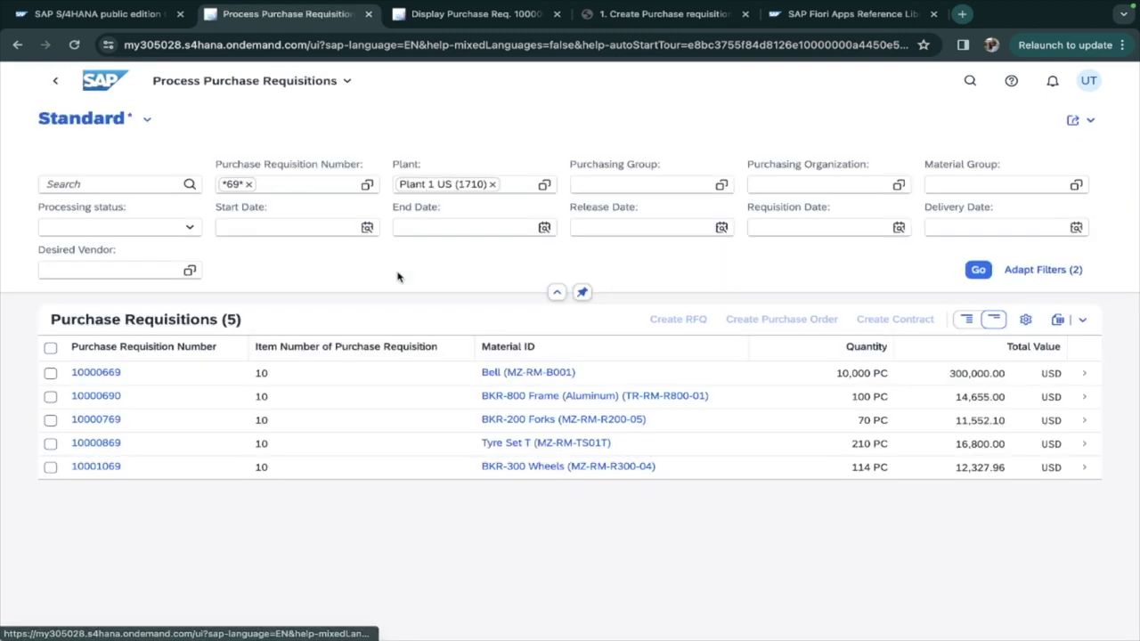
Remove the *69* requisition-number filter and close Manage Views without changes.
left_click(268, 183)
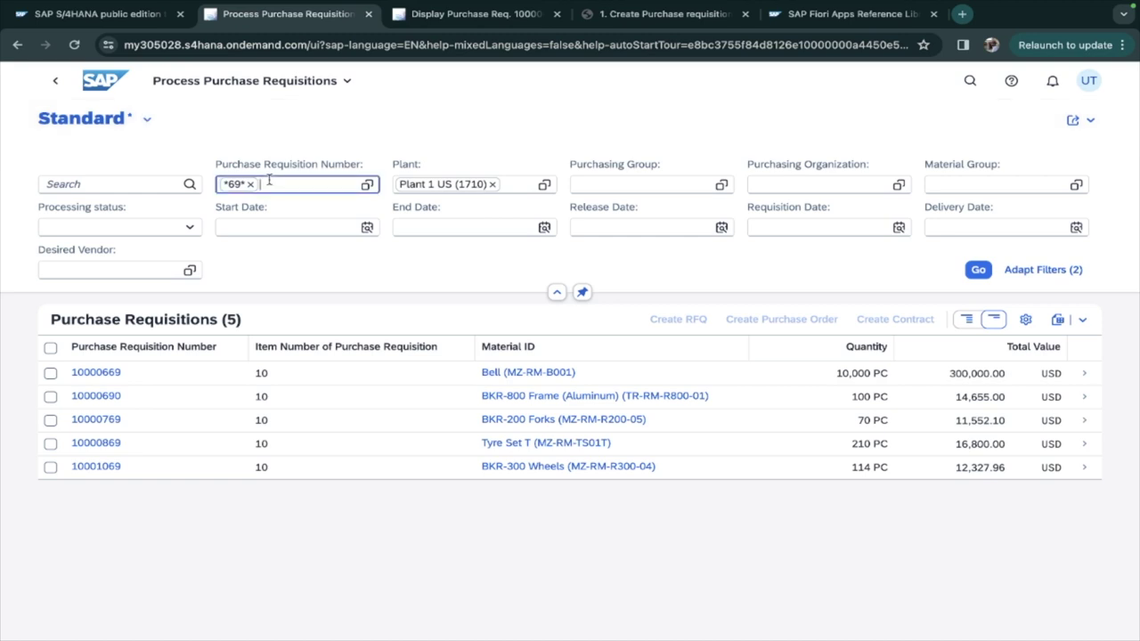
left_click(251, 184)
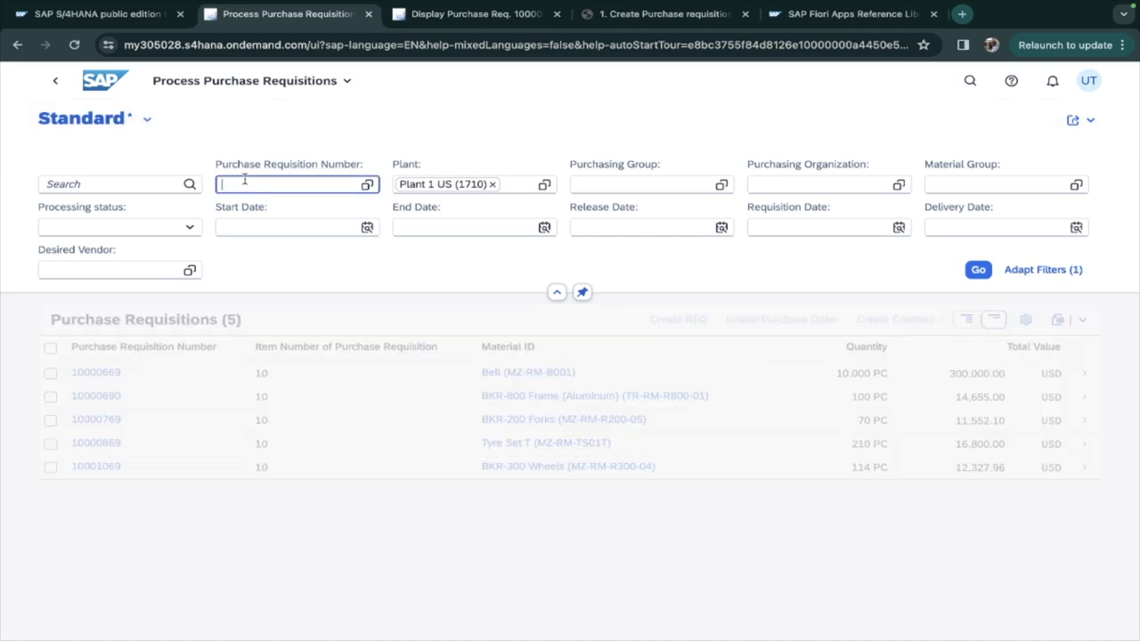
left_click(148, 120)
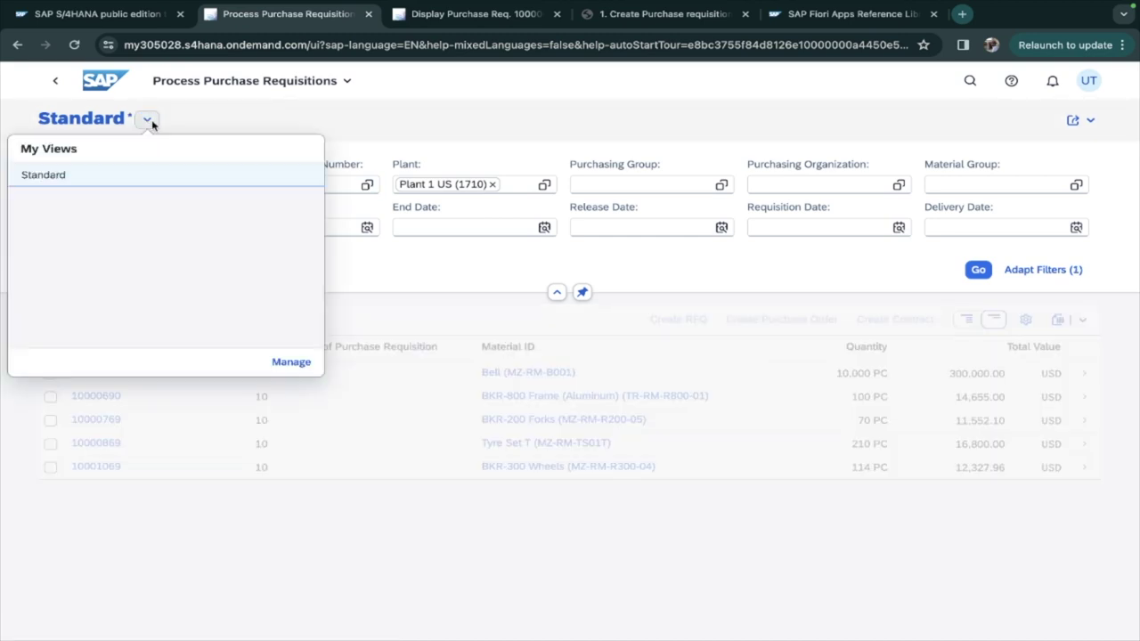
left_click(293, 362)
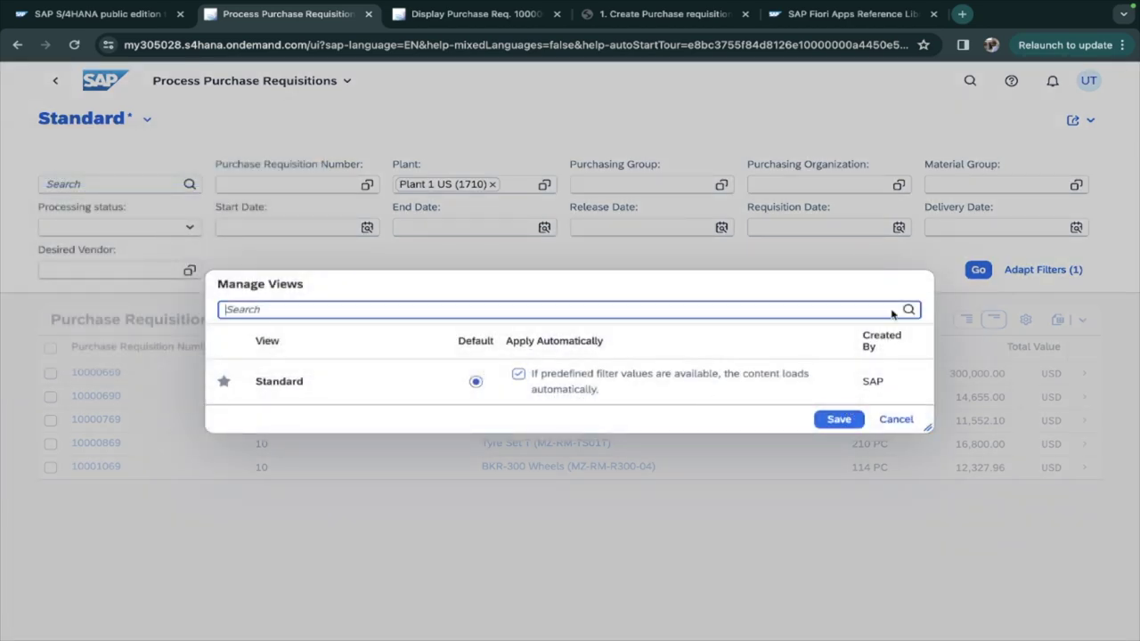
left_click(900, 420)
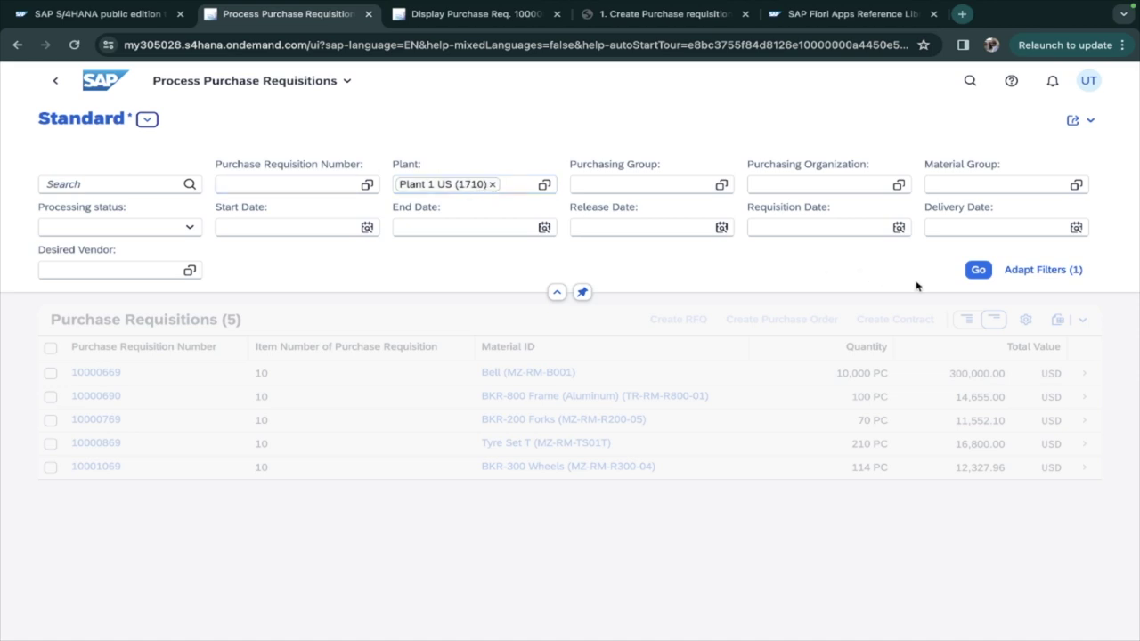
Re-add the 'contains 69' number condition and refresh to requisitions 10000669 through 10001069.
left_click(366, 184)
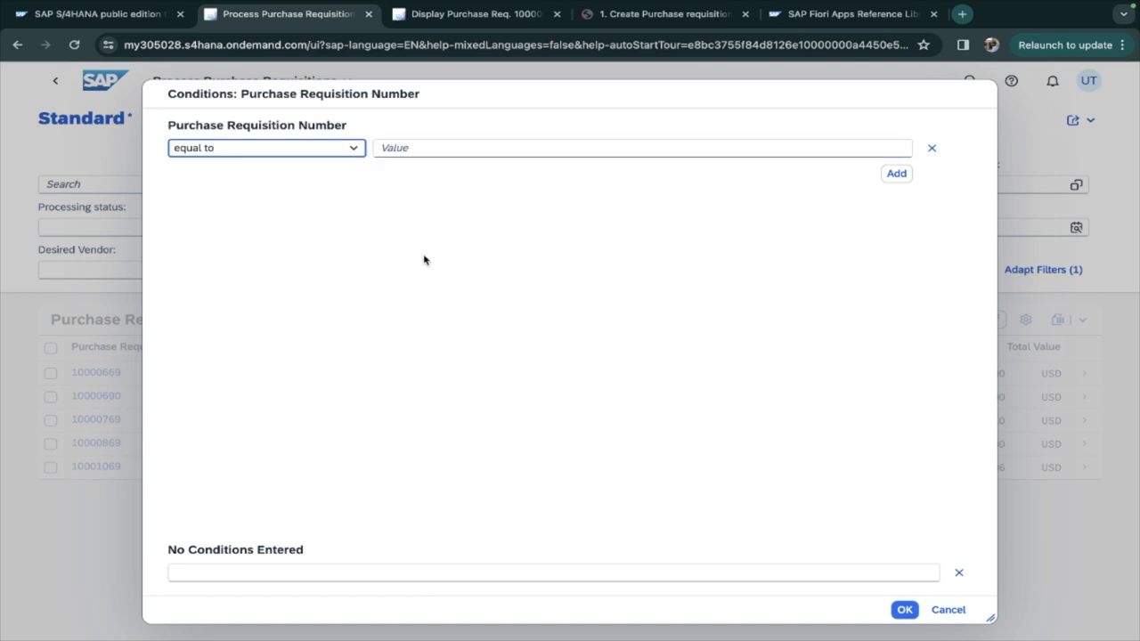
left_click(352, 150)
left_click(194, 199)
left_click(439, 147)
type("69")
key("Return")
left_click(906, 609)
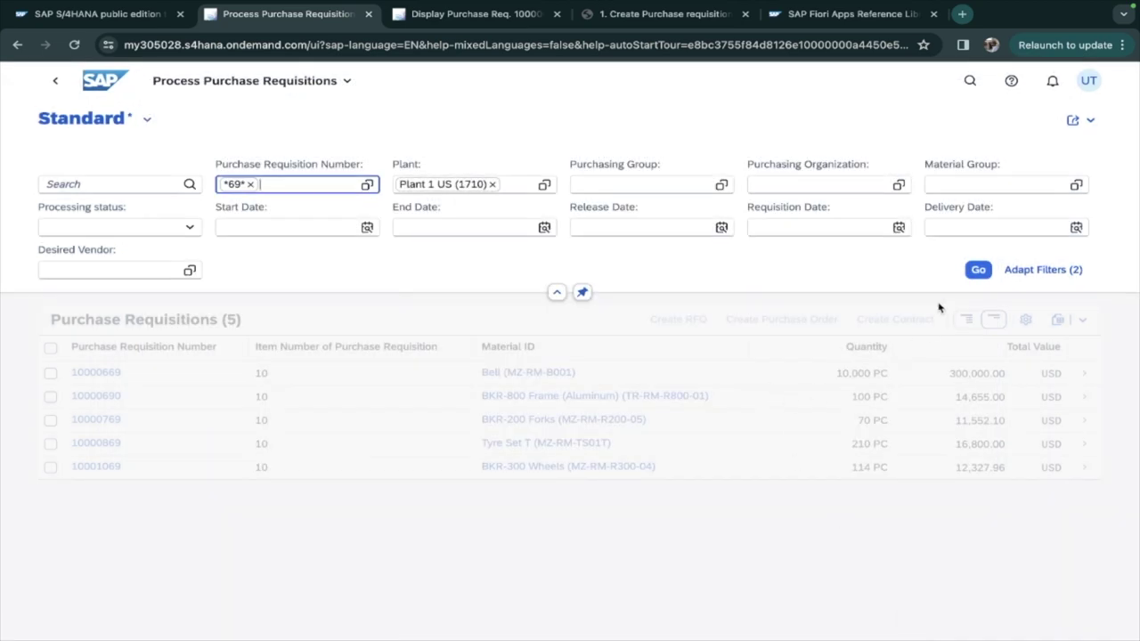
left_click(978, 270)
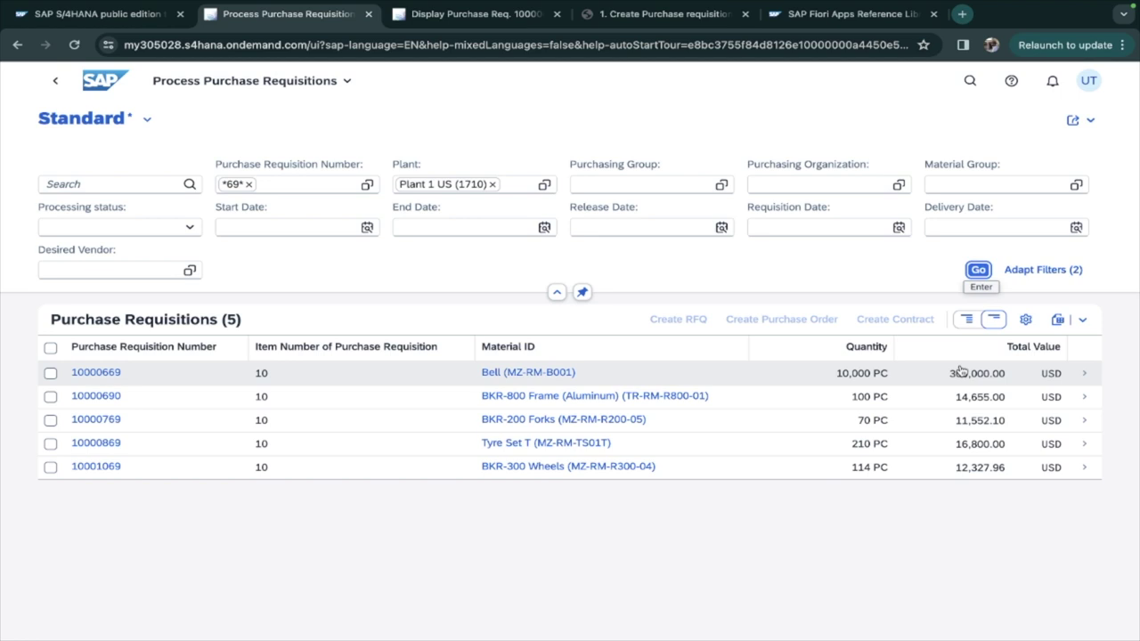
Look at the list's sharing options, then return to the launchpad Home page.
left_click(1092, 122)
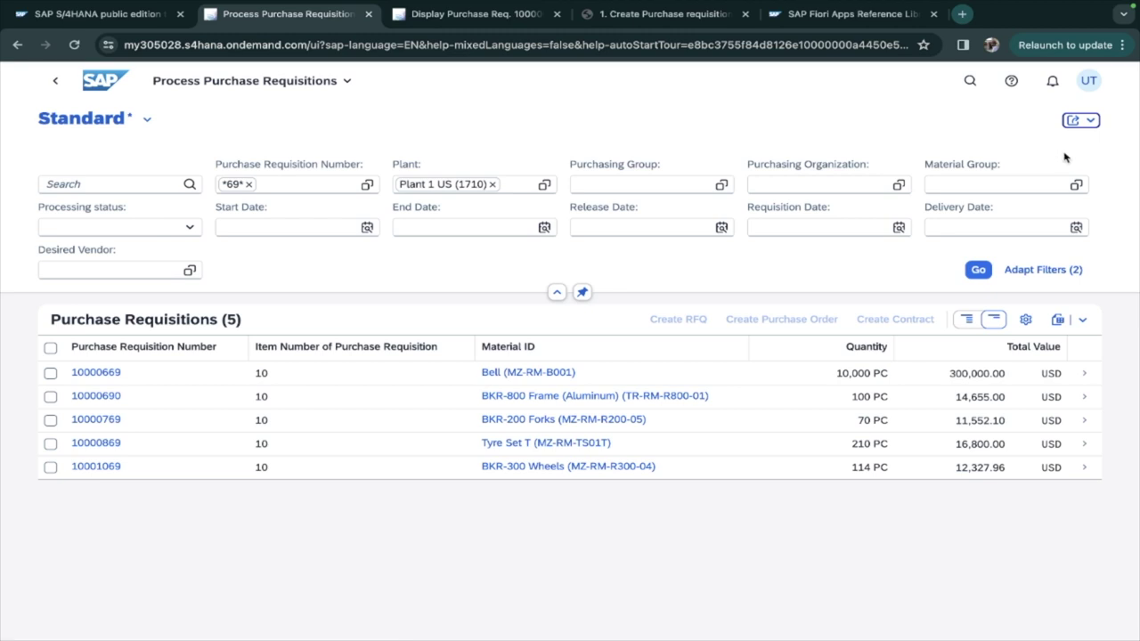
left_click(1088, 125)
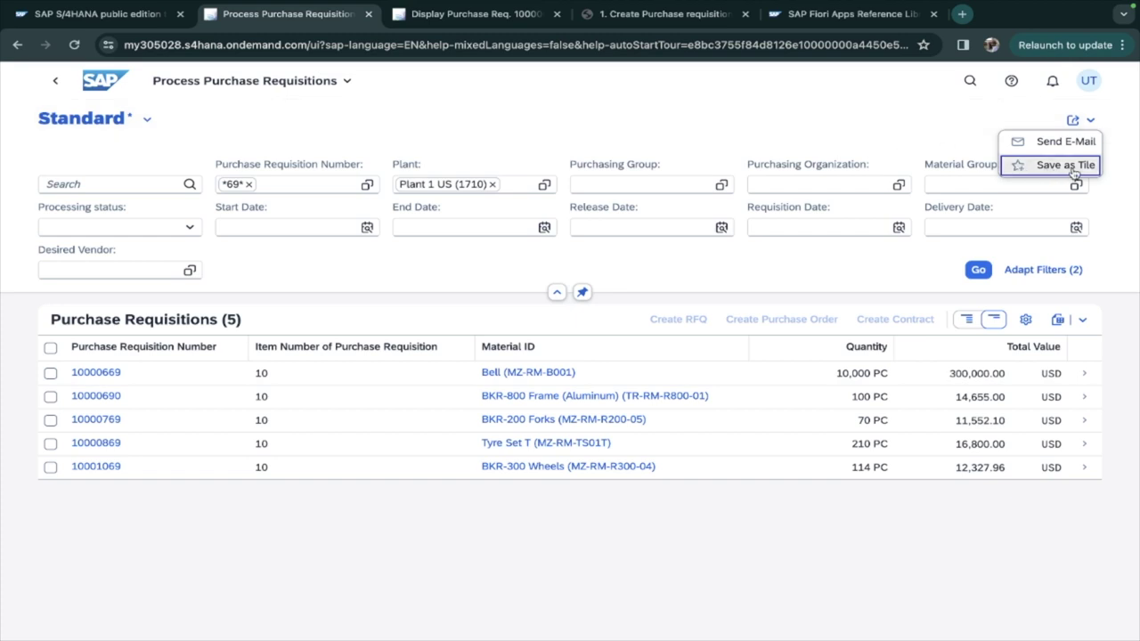
left_click(55, 81)
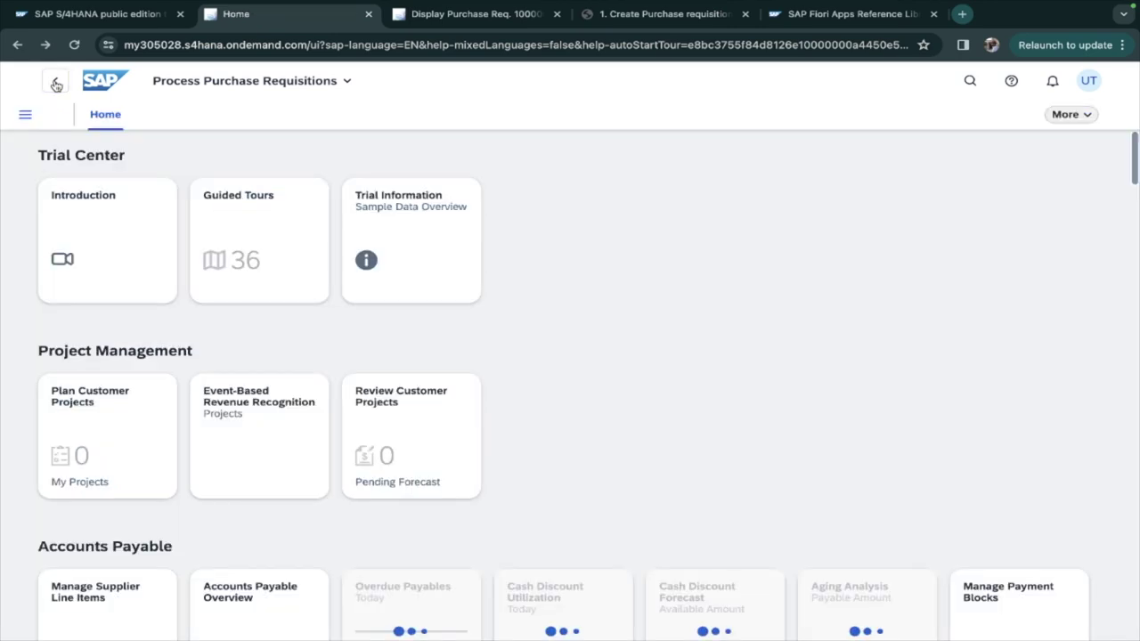
Reopen Process Purchase Requisitions (V2) from the Procurement group, keeping the *69* and Plant 1 US filters.
scroll(390, 272, "down", 10)
scroll(390, 271, "up", 8)
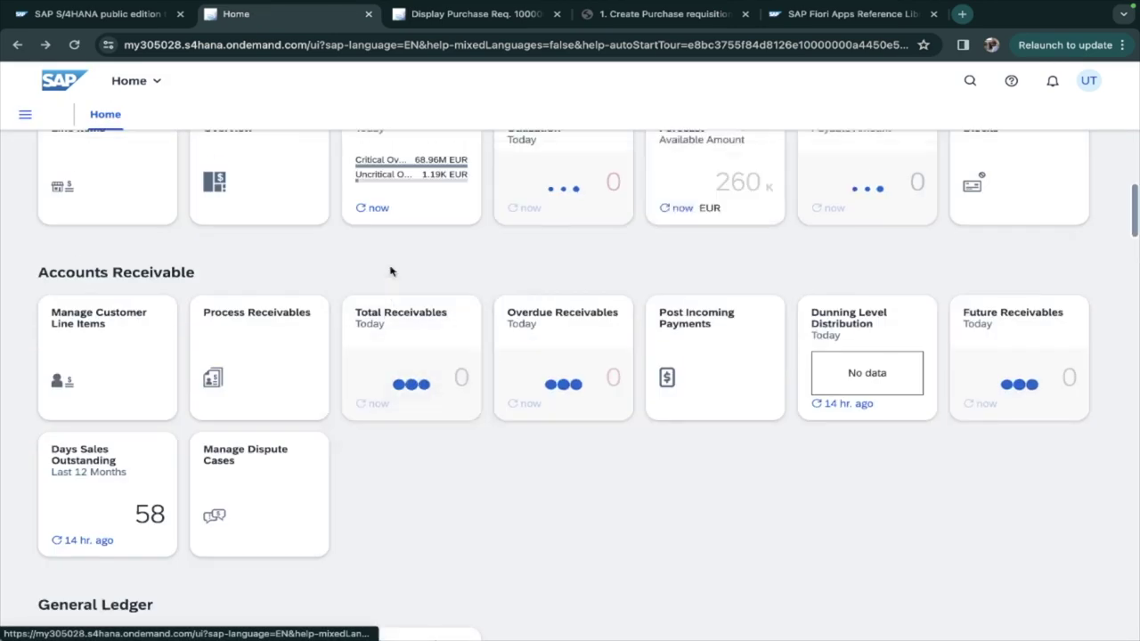
scroll(391, 272, "up", 5)
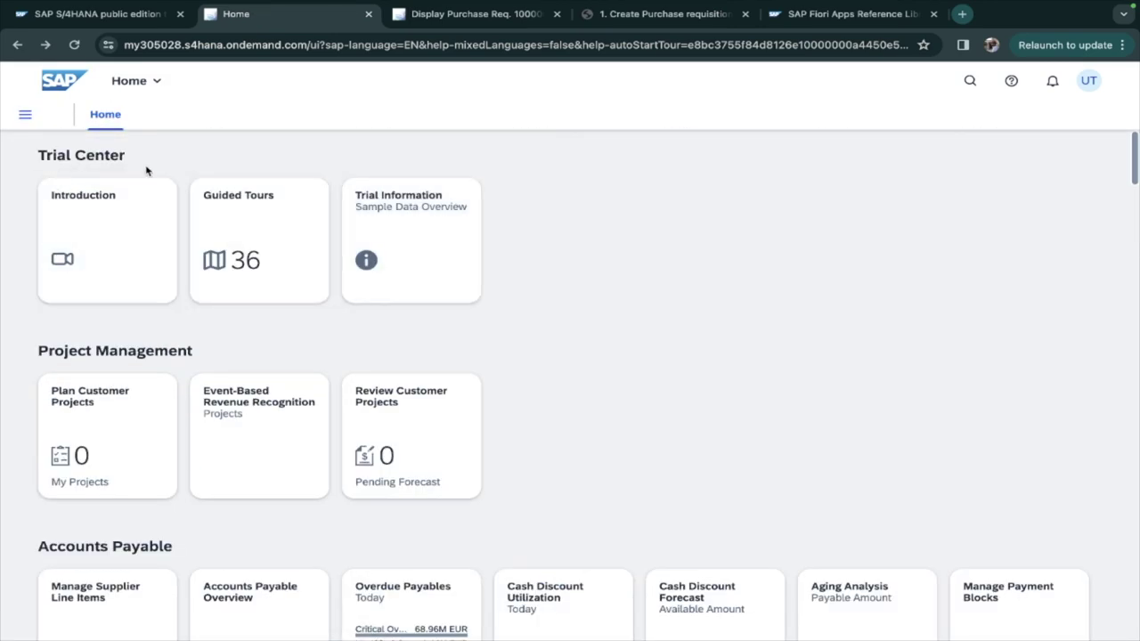
scroll(355, 325, "down", 8)
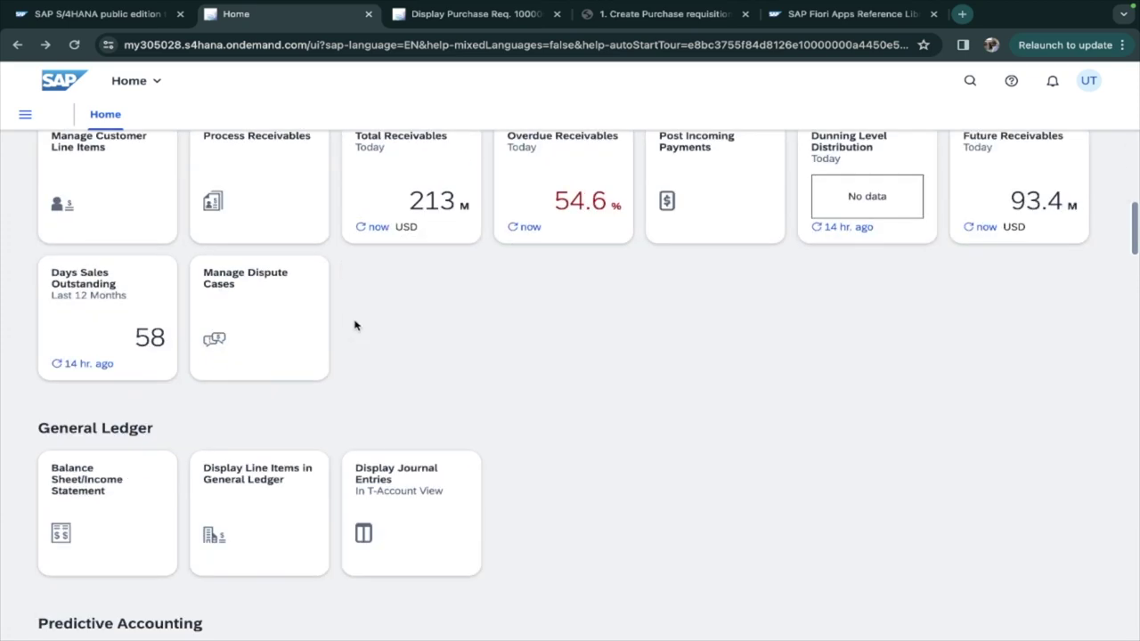
scroll(355, 325, "down", 5)
left_click(414, 281)
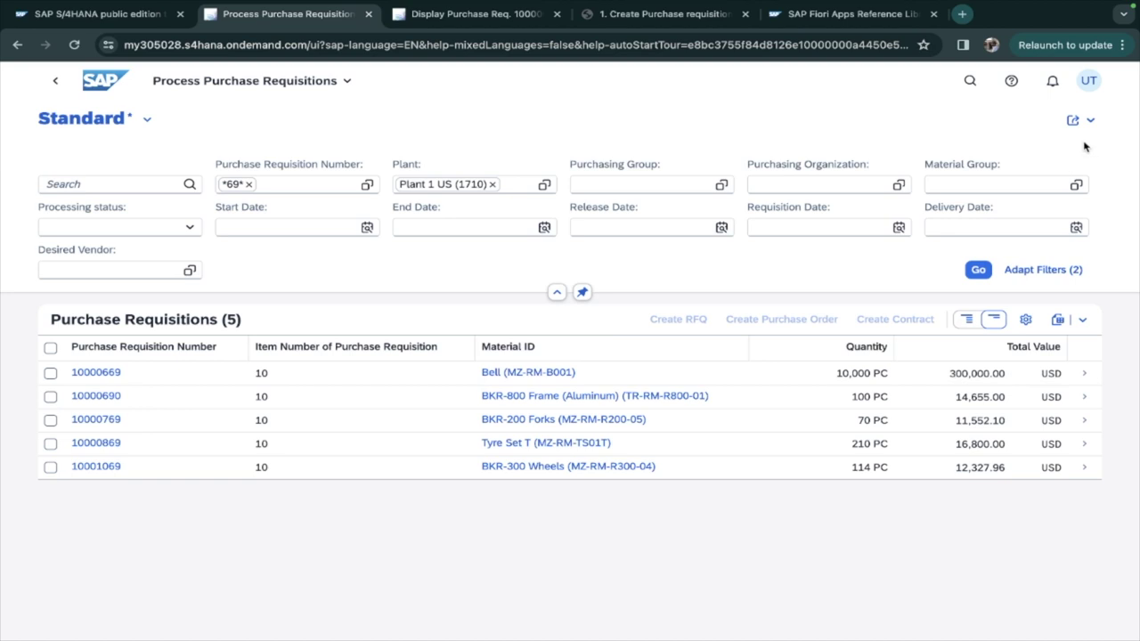
left_click(1080, 119)
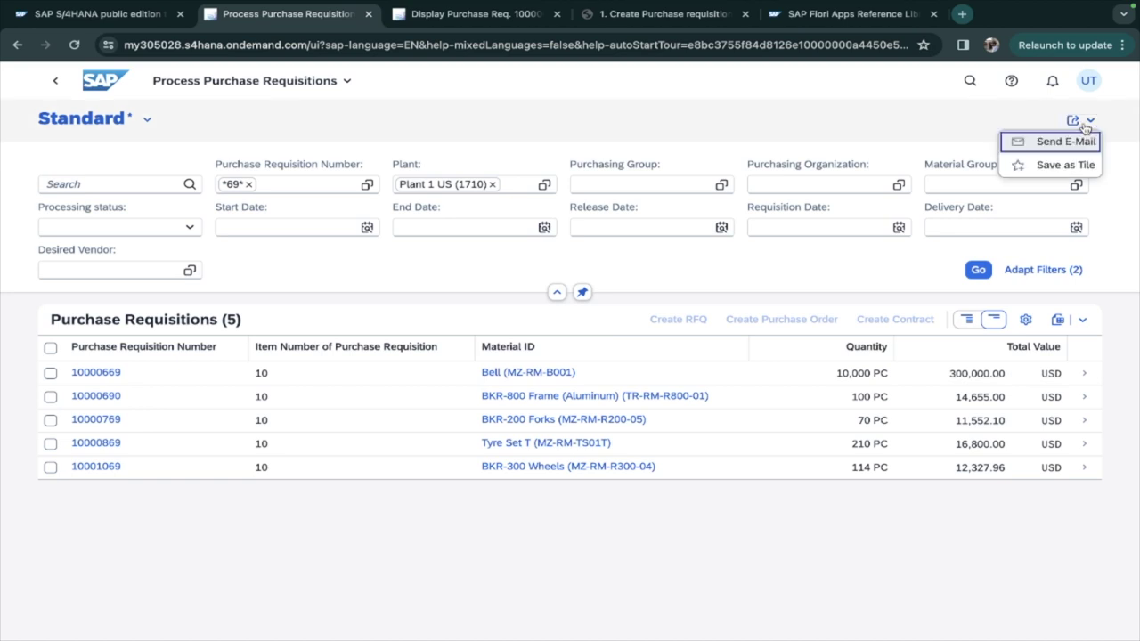
Save the filtered list as a tile with subtitle and description 'Test' on the Home page.
left_click(1069, 165)
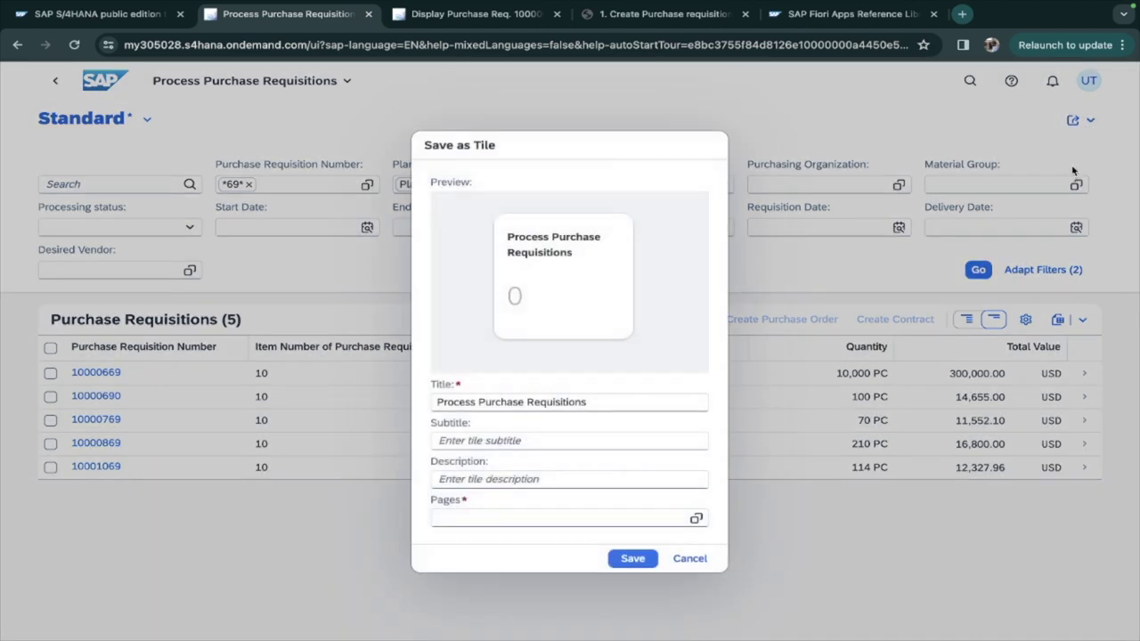
left_click(523, 445)
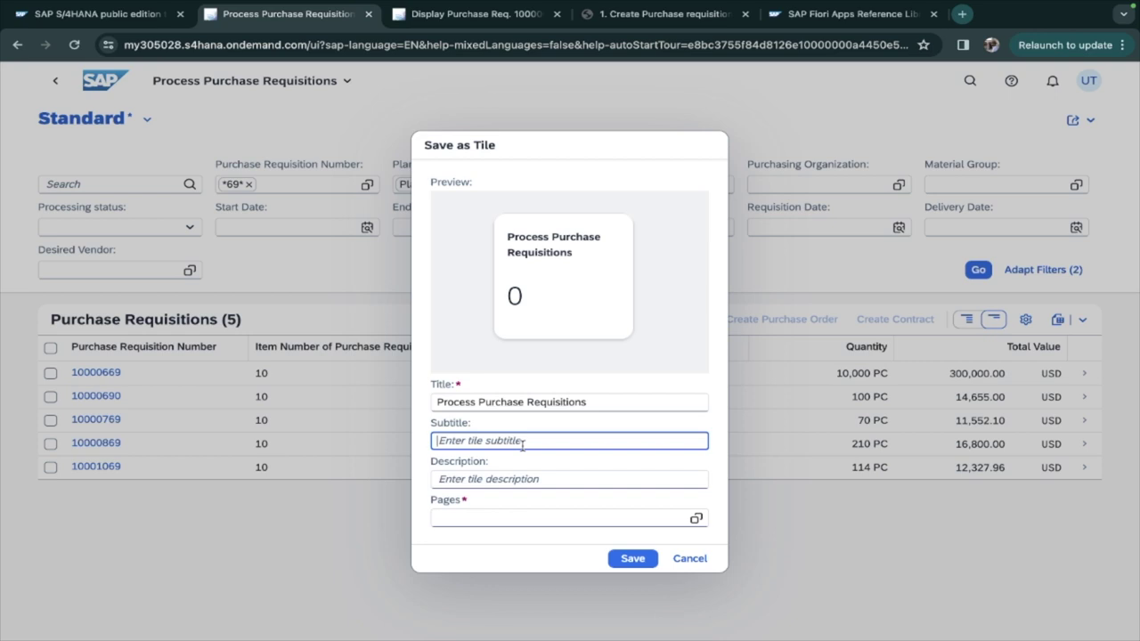
type("T")
left_click(569, 479)
type("T")
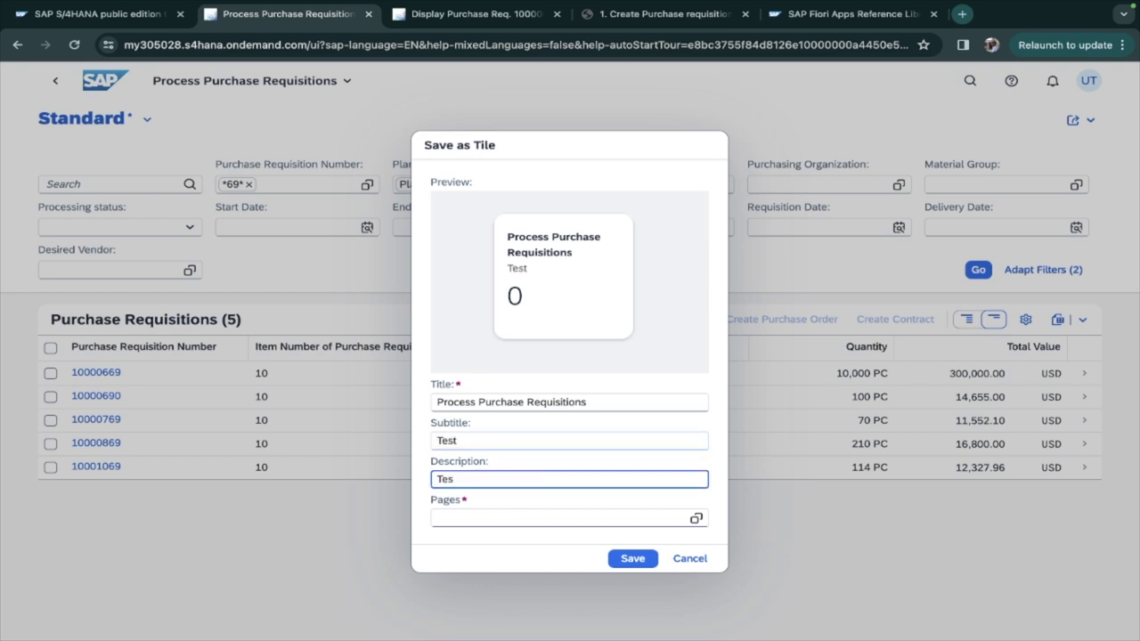
left_click(695, 519)
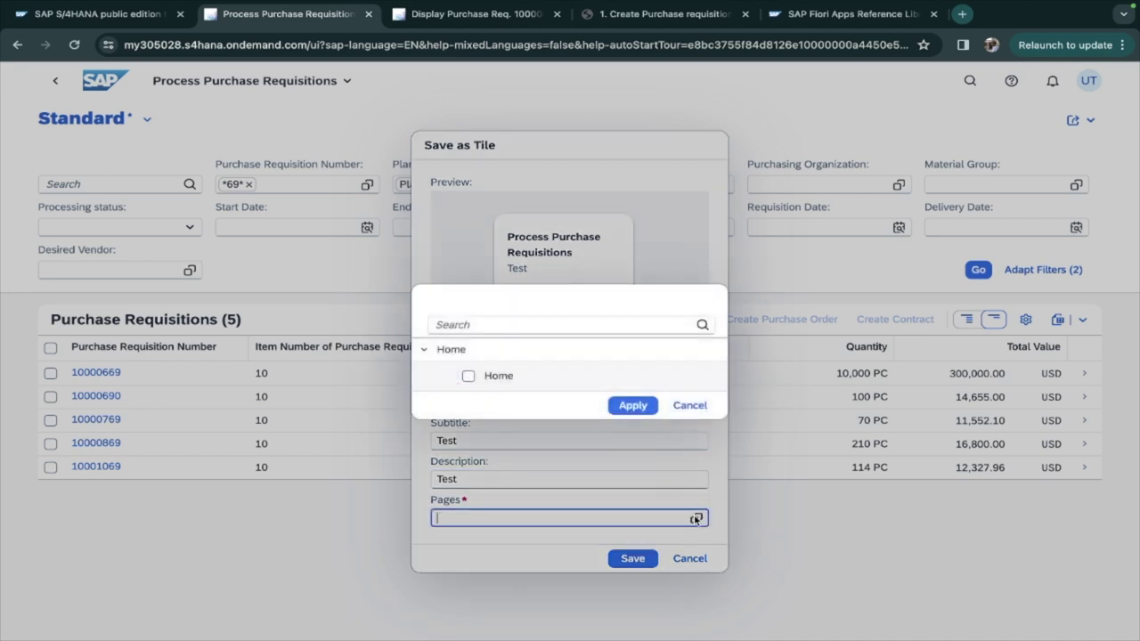
left_click(469, 377)
left_click(637, 411)
left_click(635, 561)
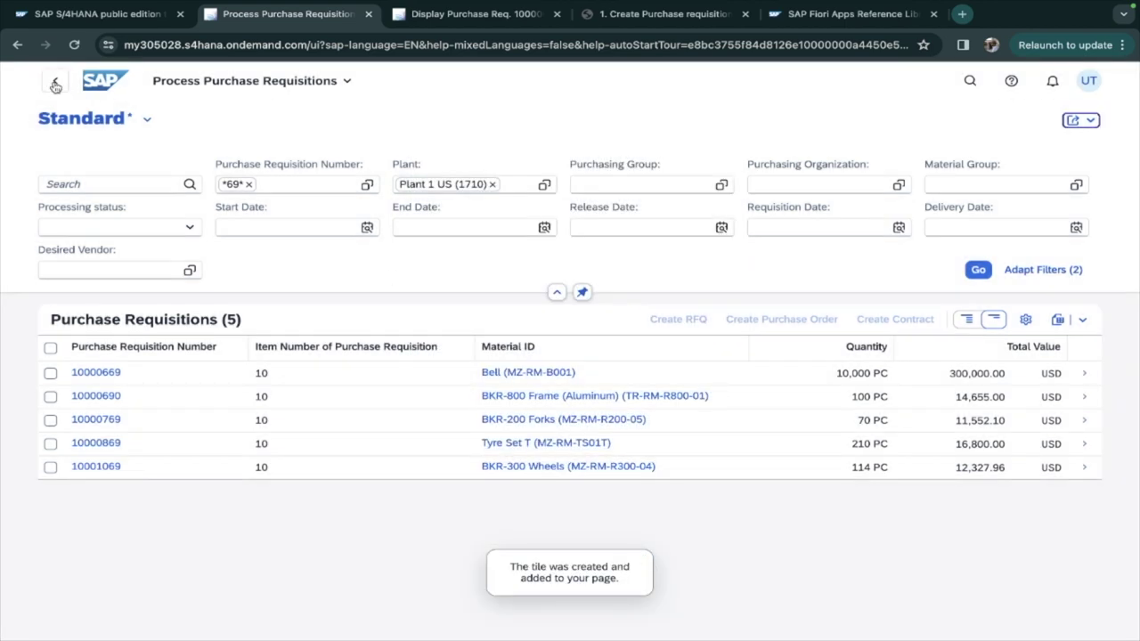
left_click(55, 86)
Open Process Purchase Requisitions from Home, return, and switch the Home page to Edit Current Page.
scroll(321, 224, "down", 15)
scroll(528, 285, "up", 5)
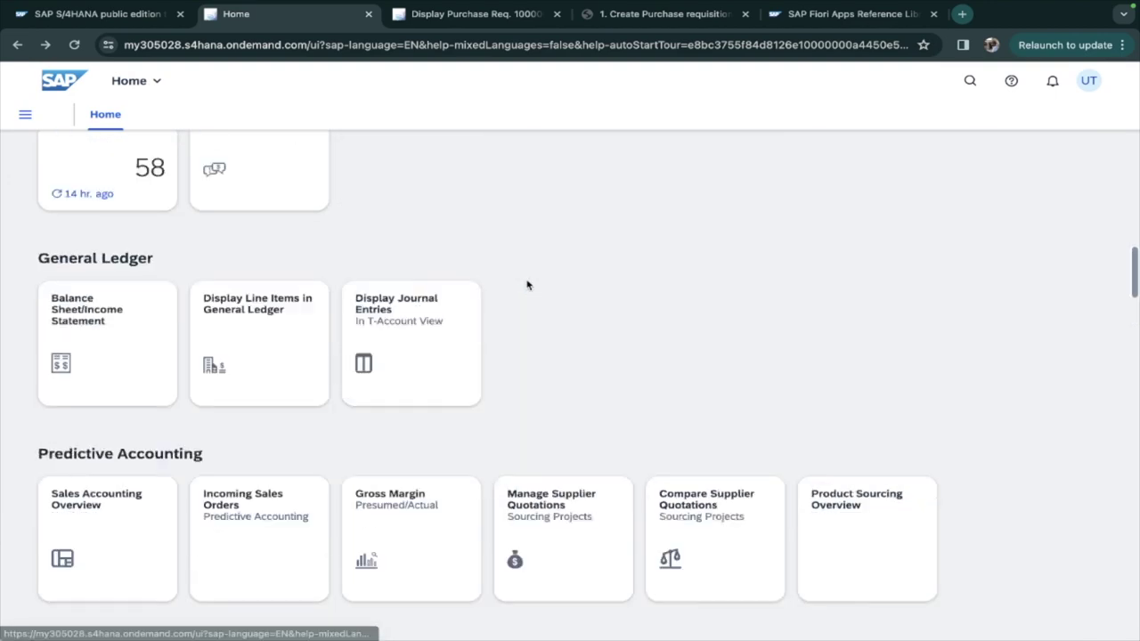
scroll(528, 285, "up", 10)
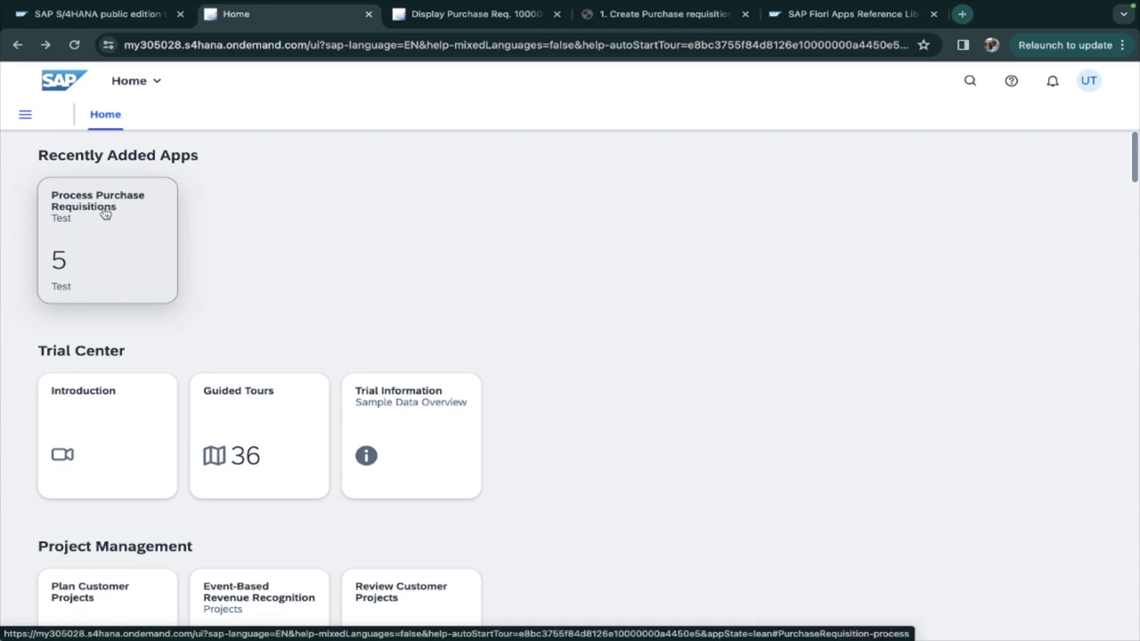
left_click(106, 247)
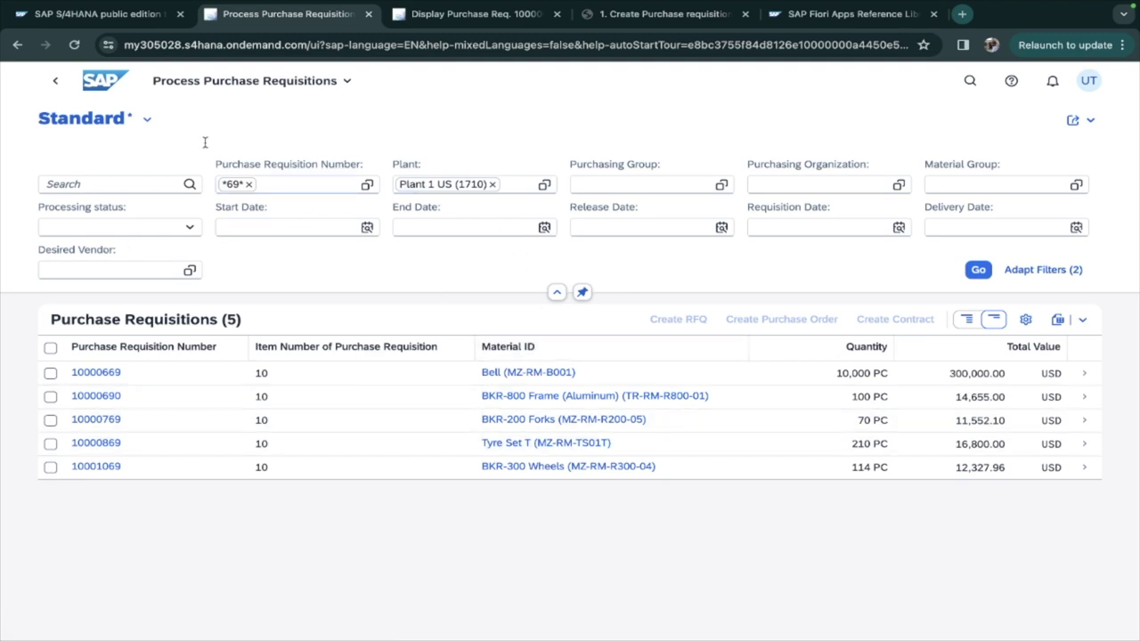
left_click(56, 82)
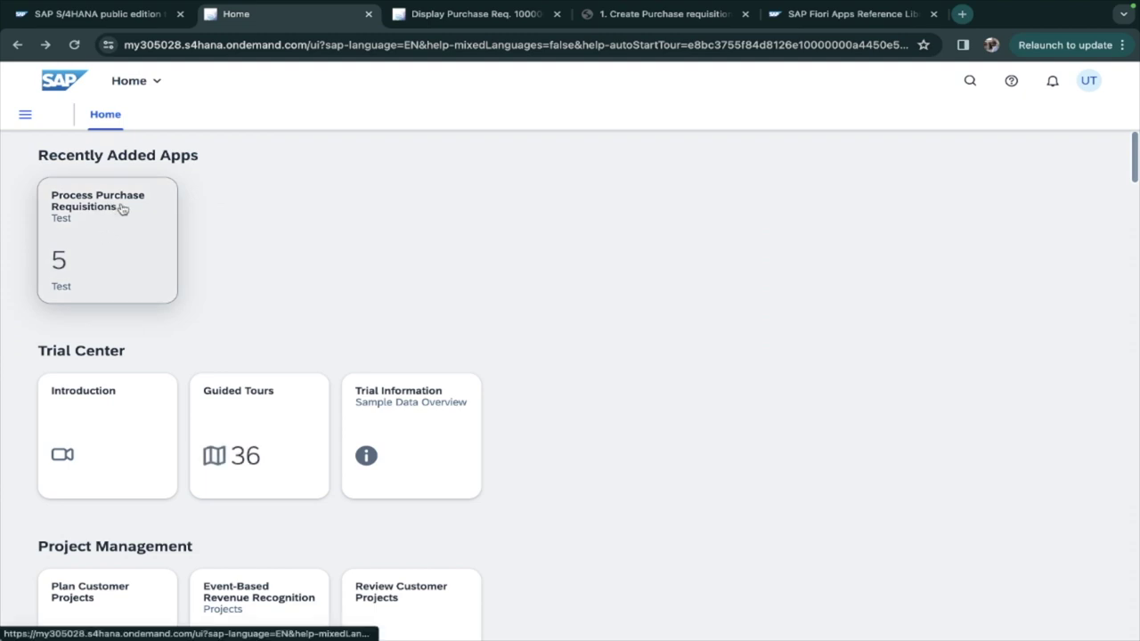
left_click(1091, 83)
left_click(1081, 245)
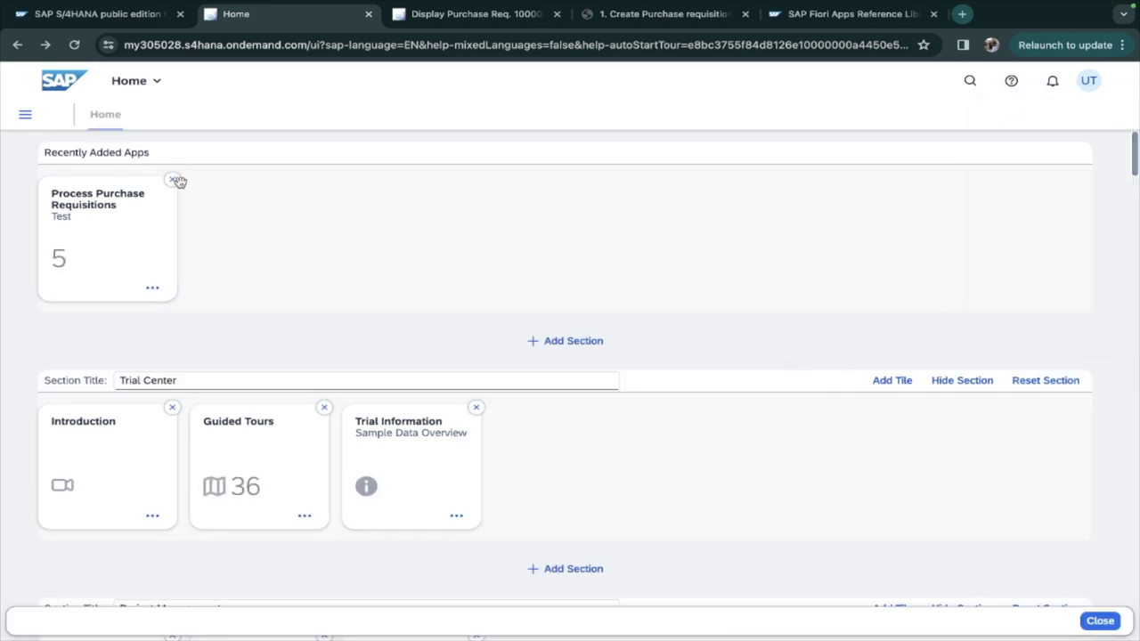
Delete the Process Purchase Requisitions tile from Home and exit edit mode.
left_click(175, 181)
left_click(1096, 621)
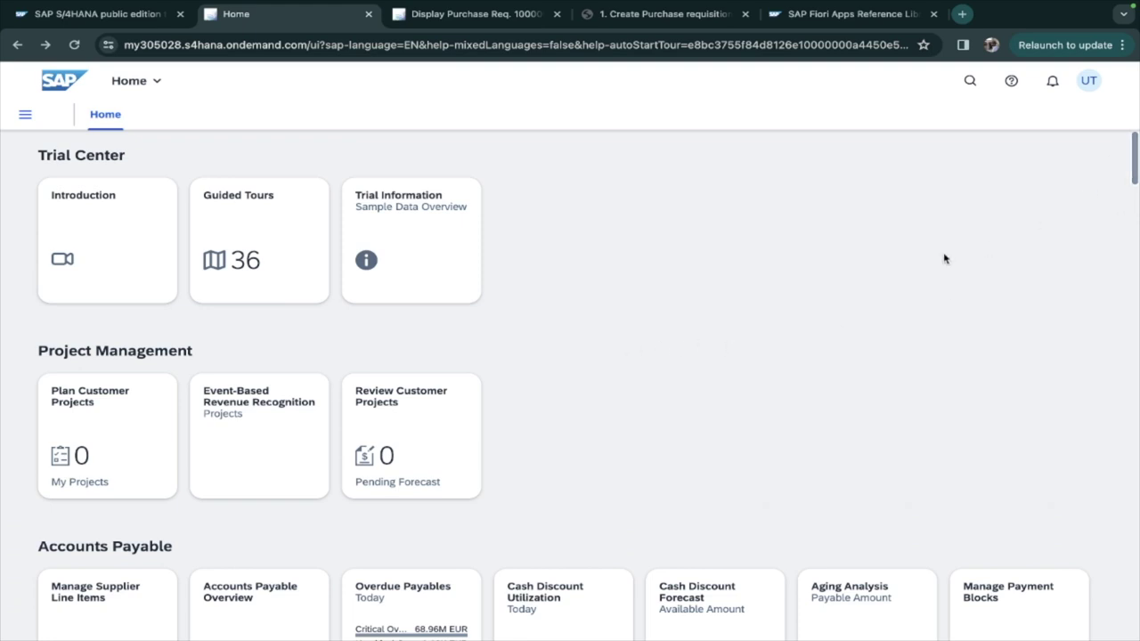
Launch Process Purchase Requisitions (V2) from Procurement and collapse its filter bar to the two-filter summary.
scroll(425, 303, "down", 7)
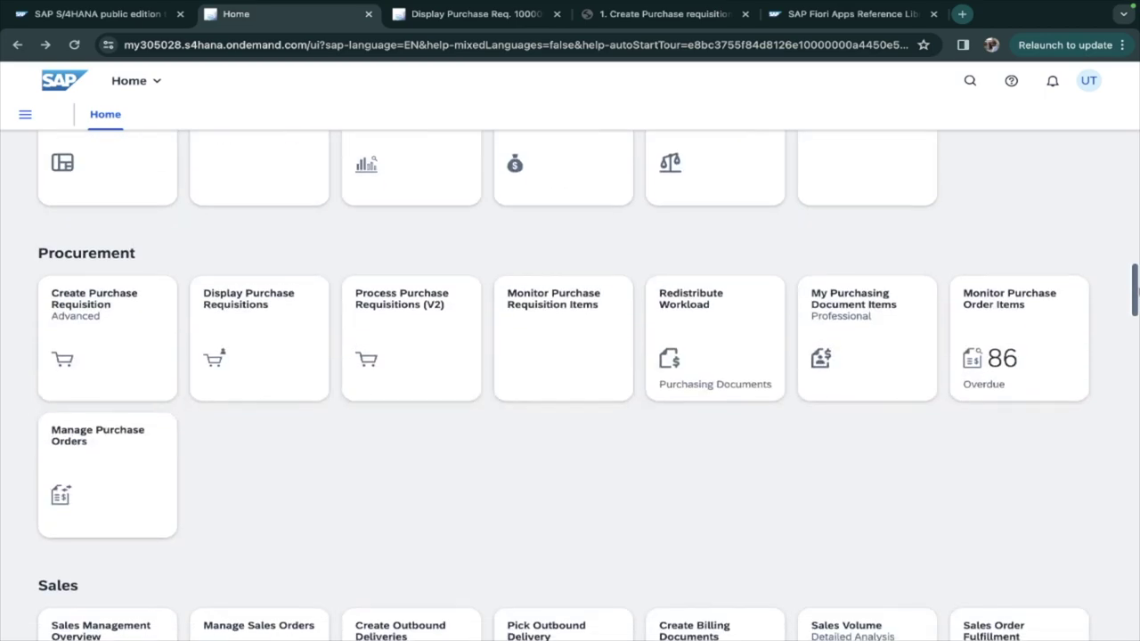
left_click(426, 303)
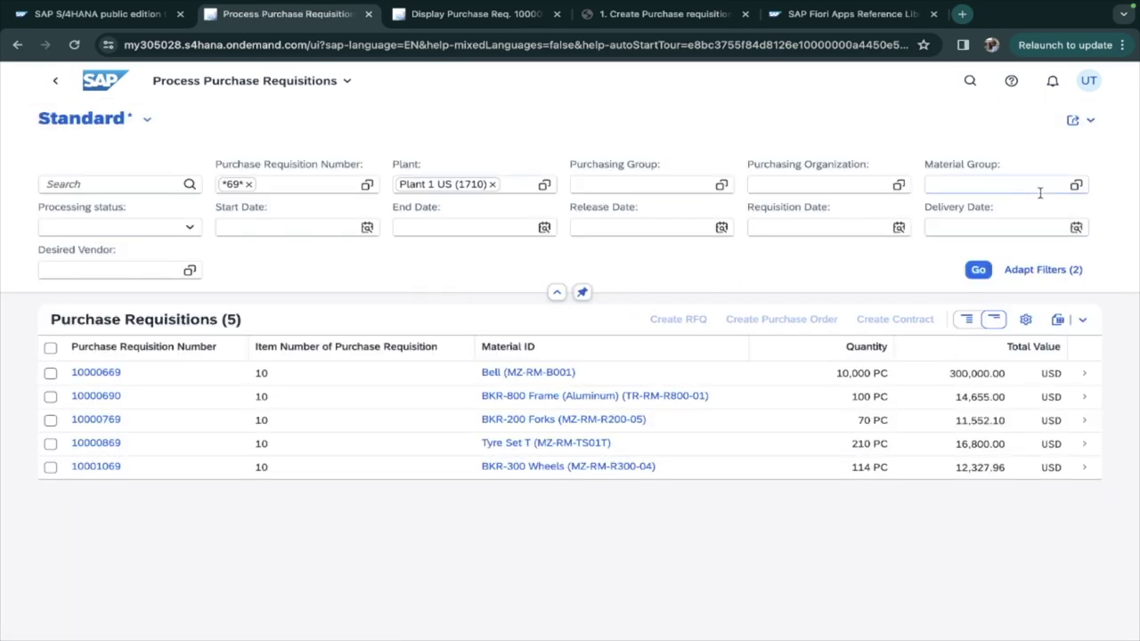
left_click(558, 295)
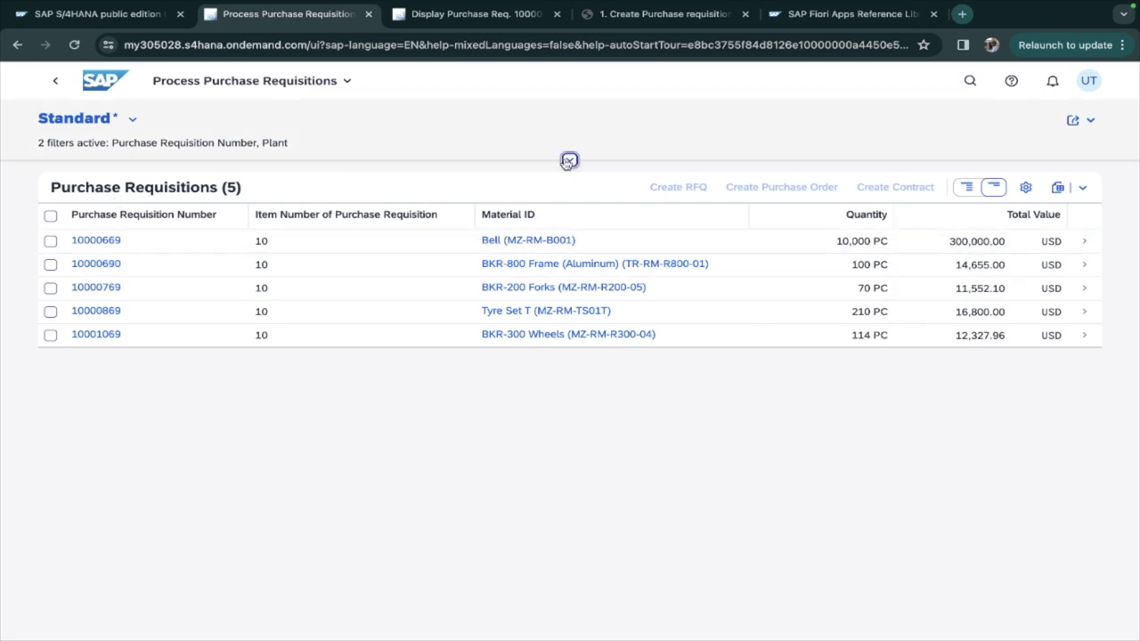
left_click(569, 160)
left_click(306, 186)
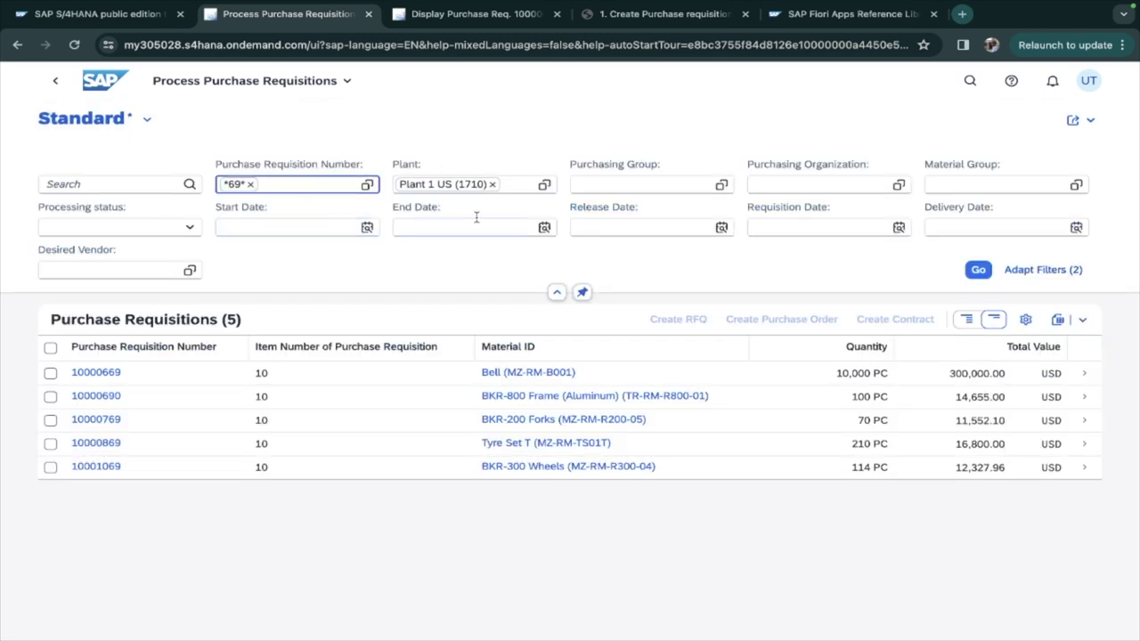
left_click(556, 295)
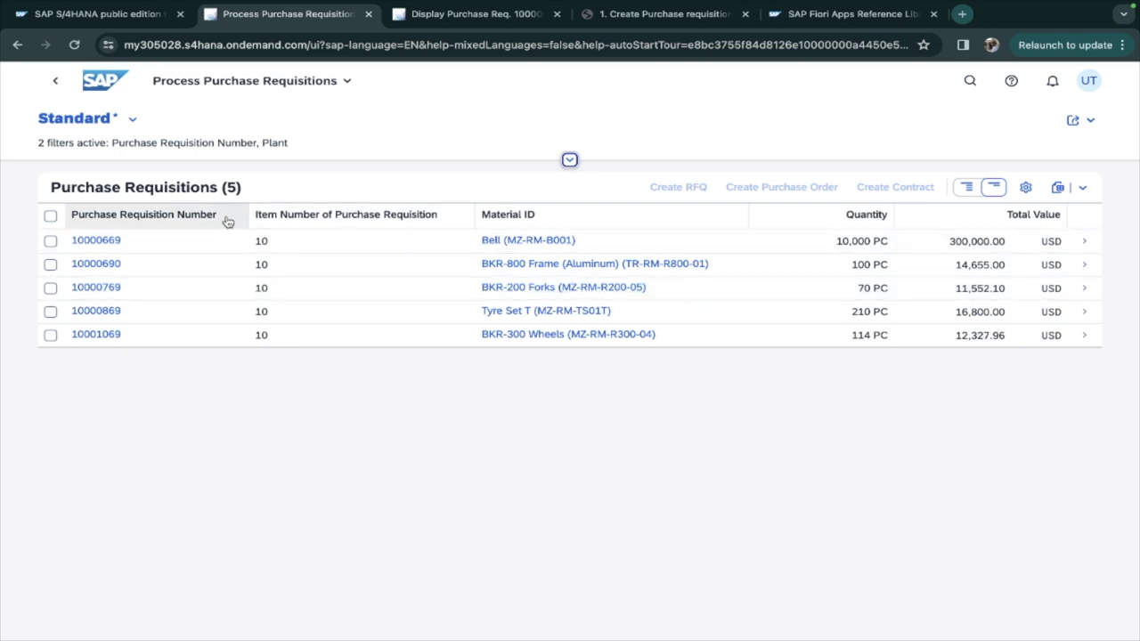
Tick and untick requisitions 10001069, Tyre Set T and BKR-200 Forks, then enable Show More per Row.
left_click(51, 336)
left_click(50, 311)
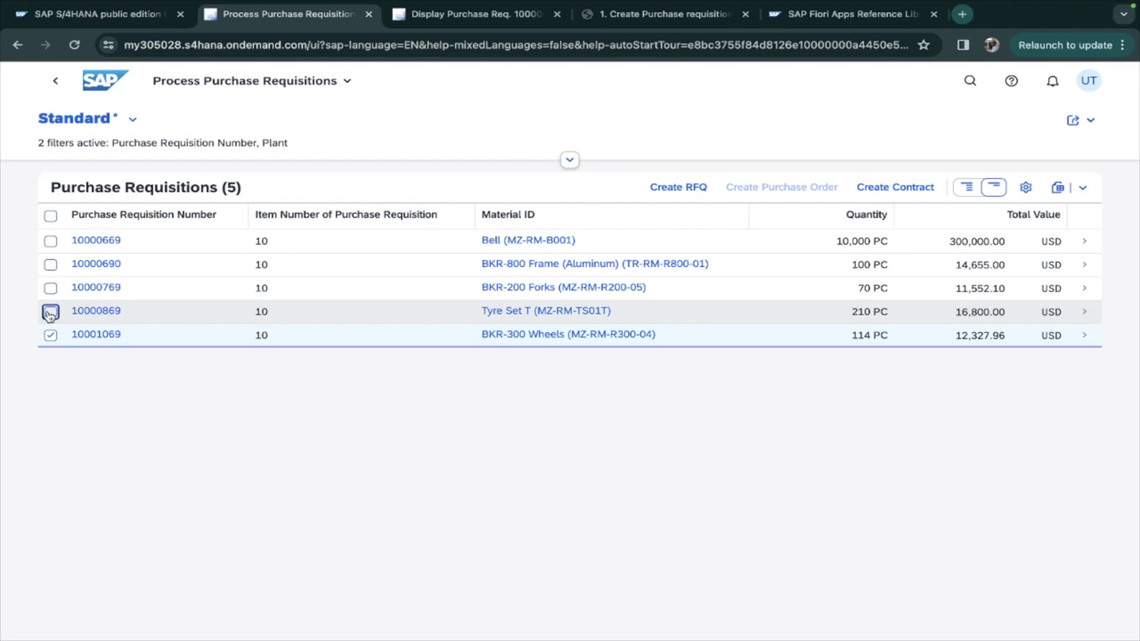
left_click(49, 288)
left_click(50, 288)
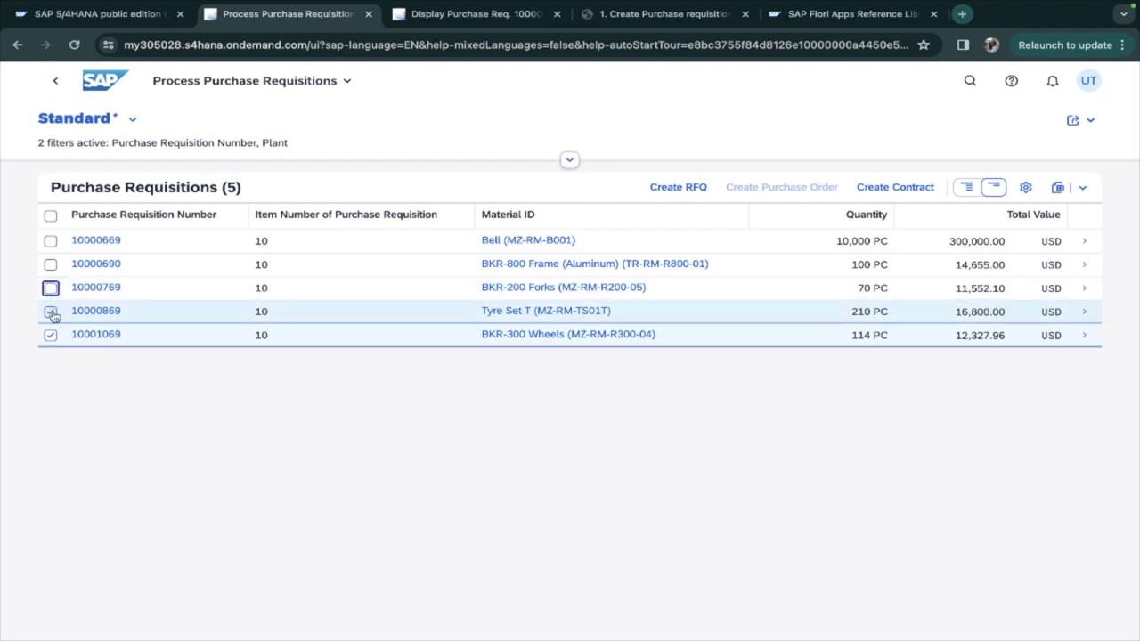
left_click(50, 310)
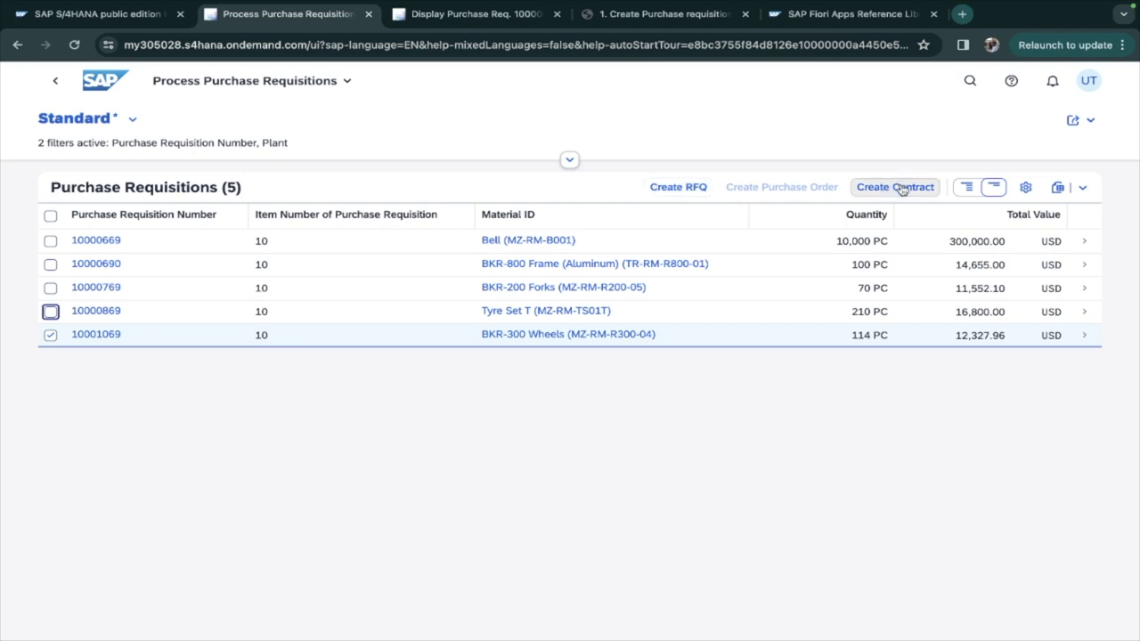
left_click(50, 335)
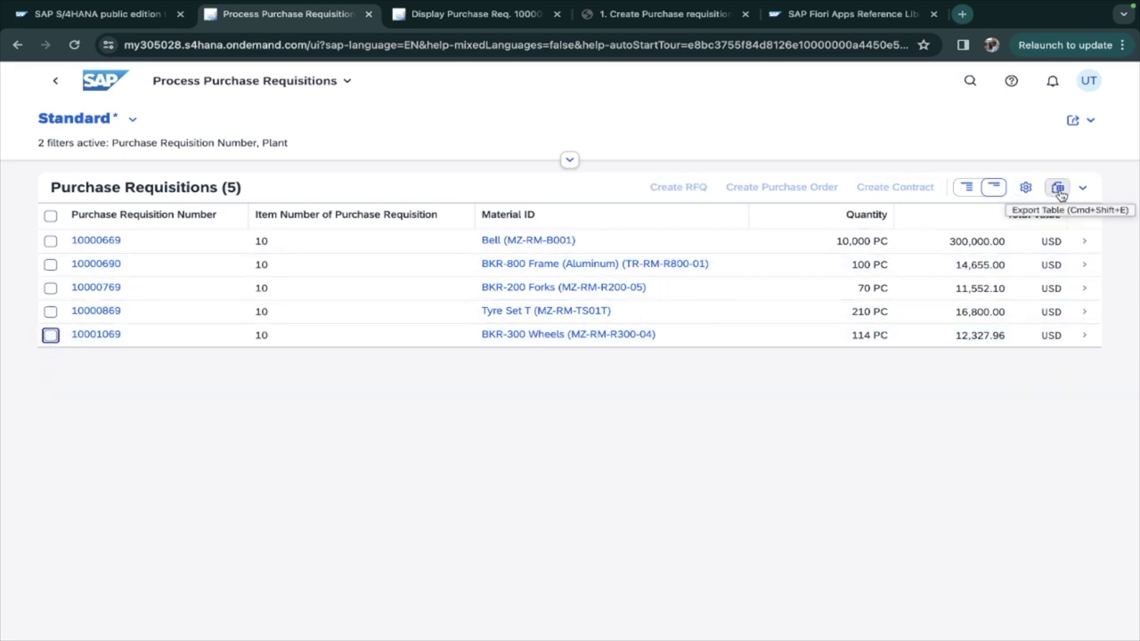
left_click(995, 189)
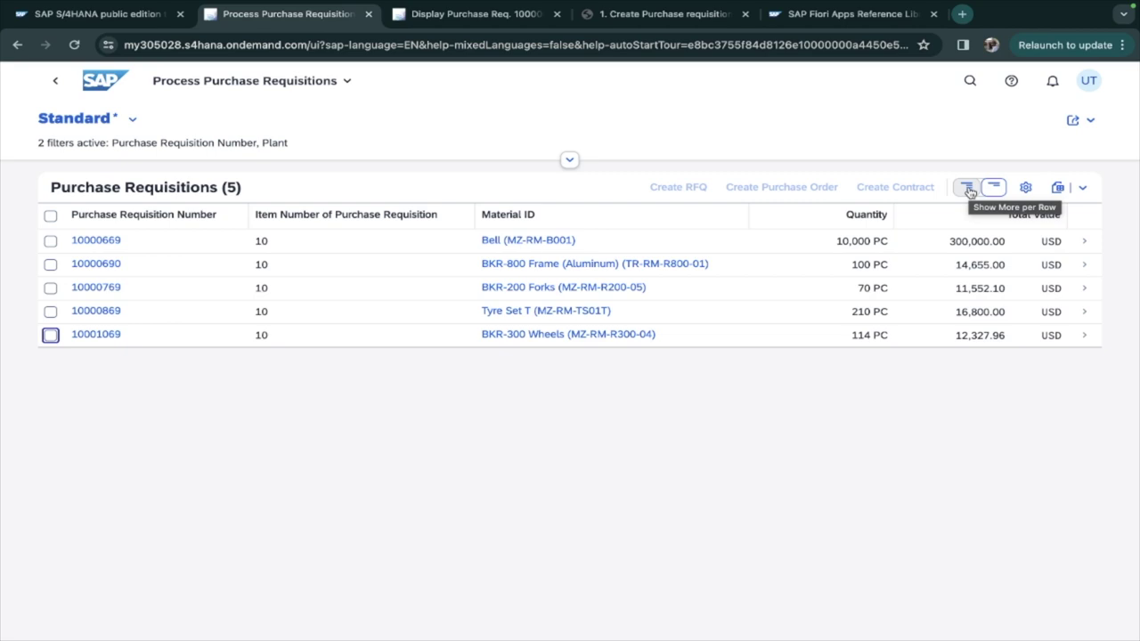
left_click(968, 189)
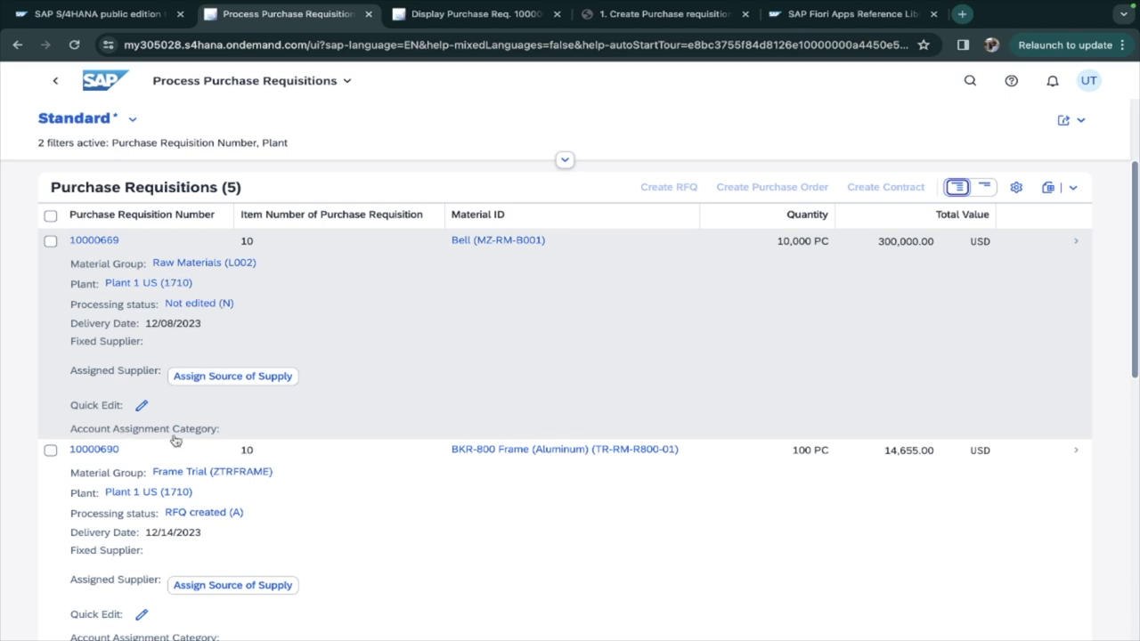
Hide the Fixed Supplier, Assigned Supplier, Quick Edit and Account Assignment Category columns via table settings.
left_click(1018, 188)
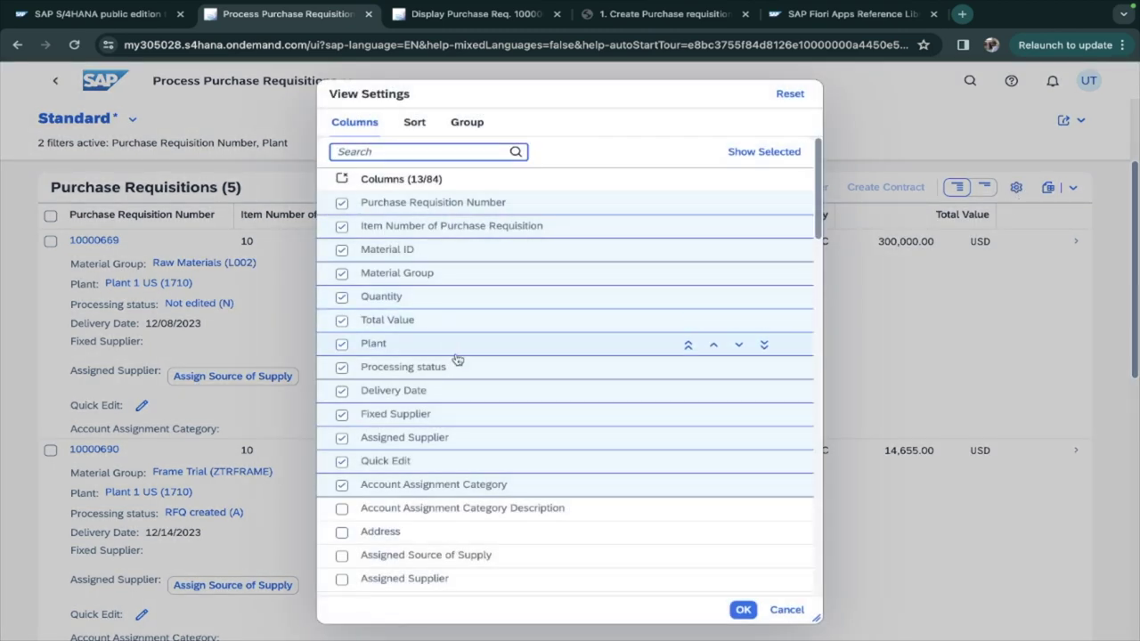
left_click_drag(821, 202, 791, 171)
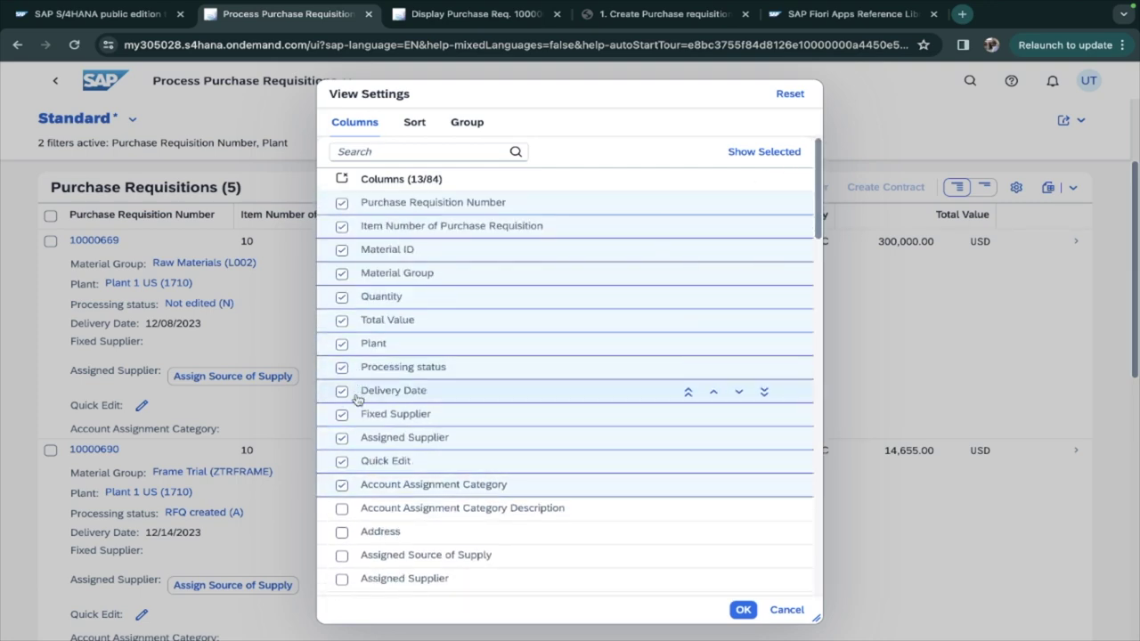
left_click(341, 414)
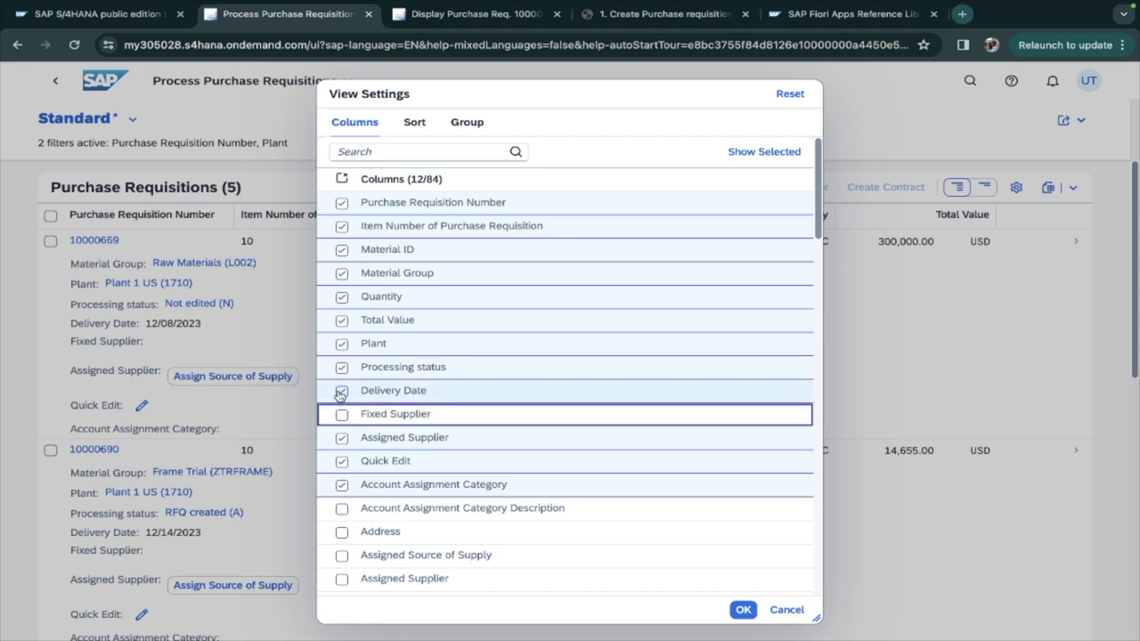
left_click(341, 439)
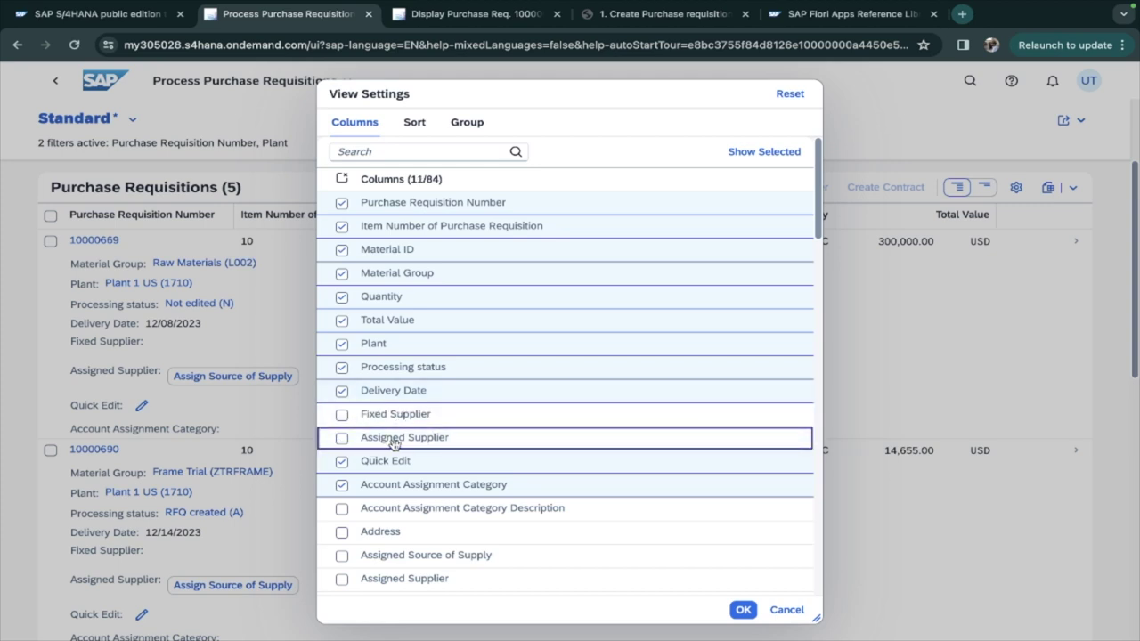
left_click(374, 462)
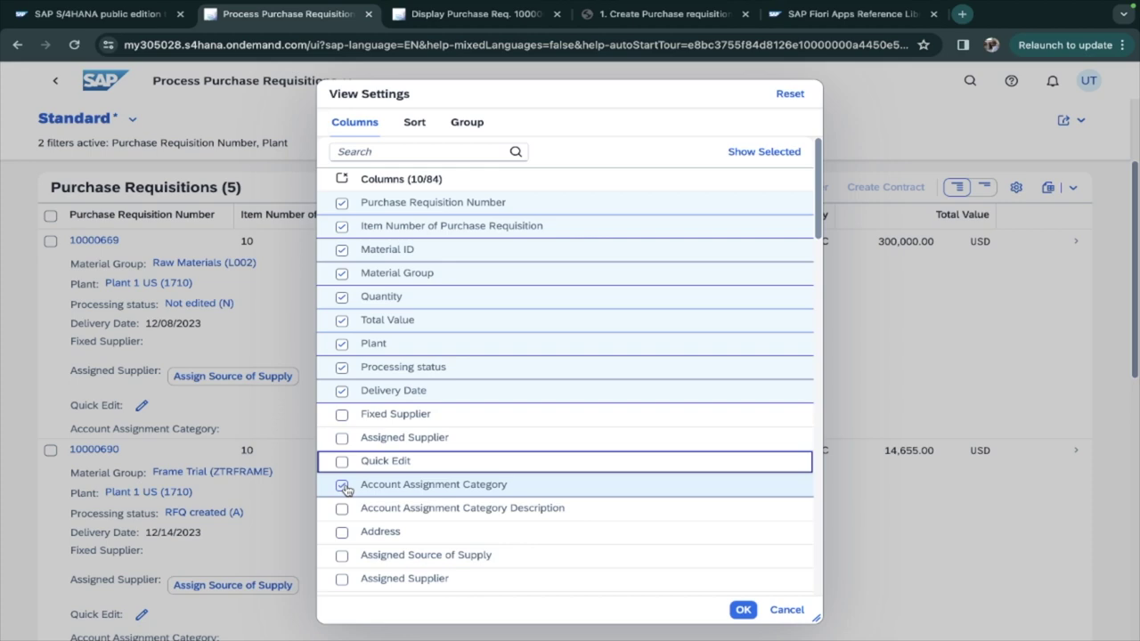
left_click(343, 486)
left_click(743, 610)
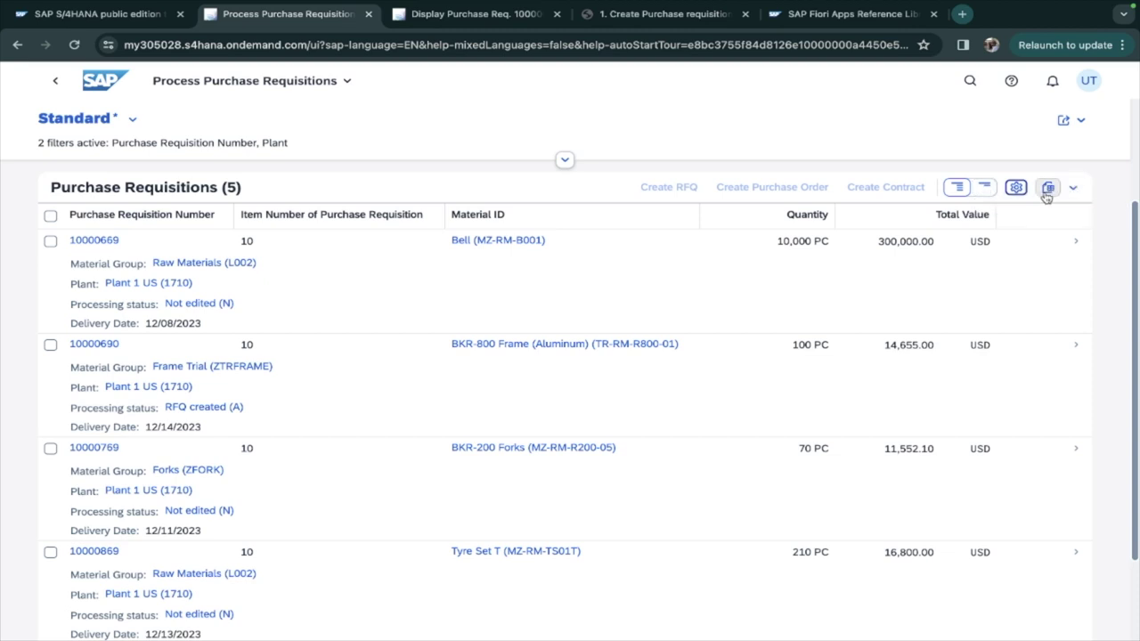
left_click(1048, 190)
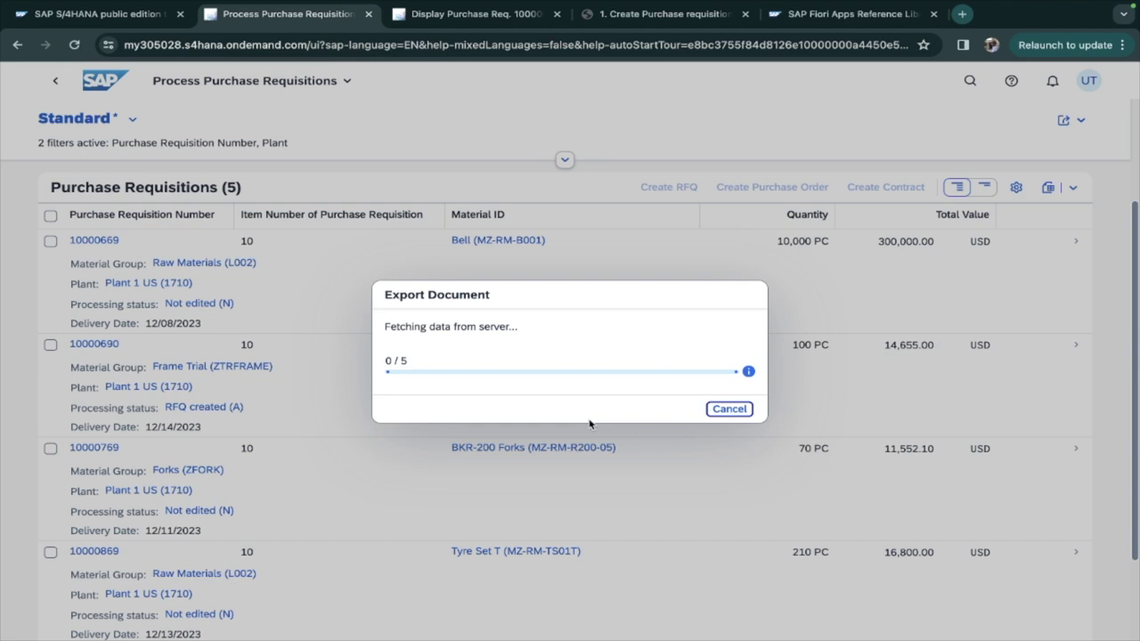
left_click(729, 409)
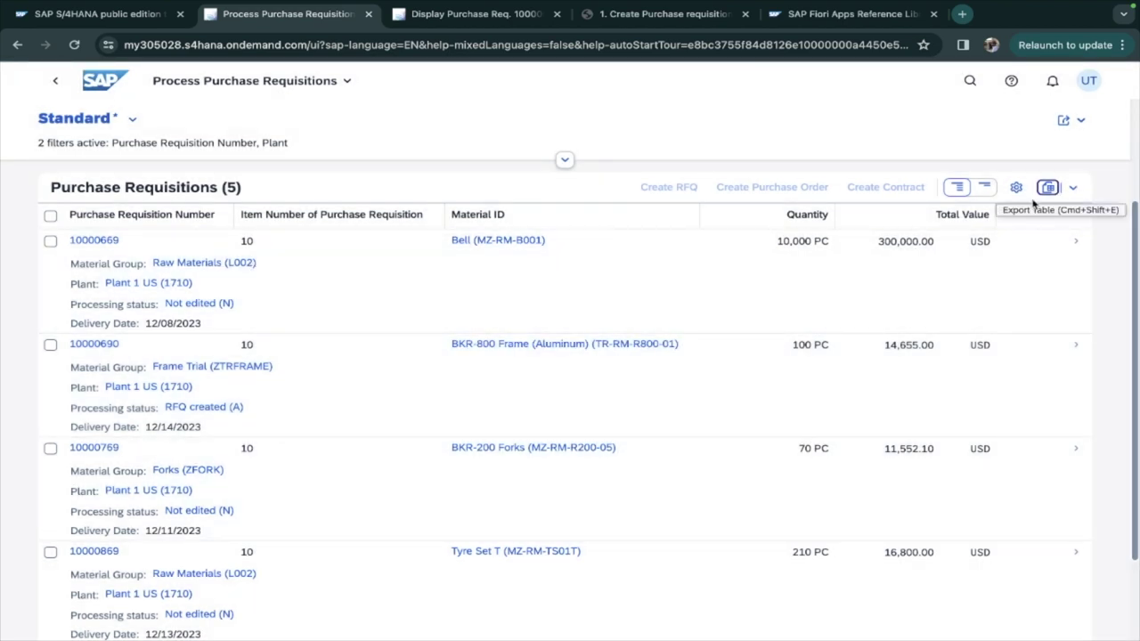
left_click(1072, 188)
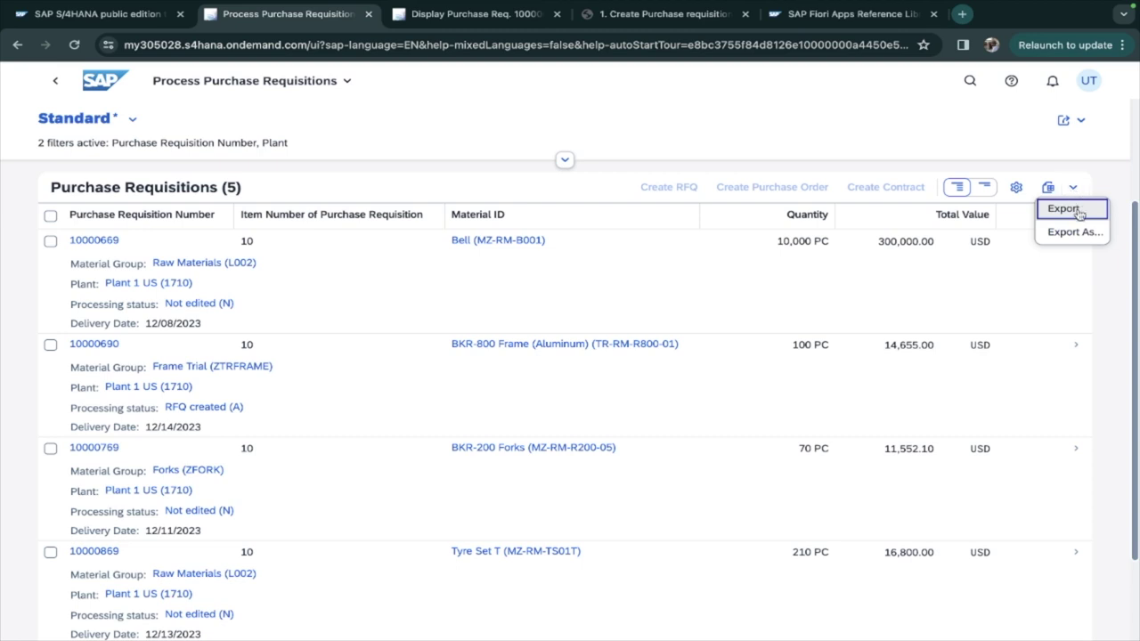
left_click(1074, 232)
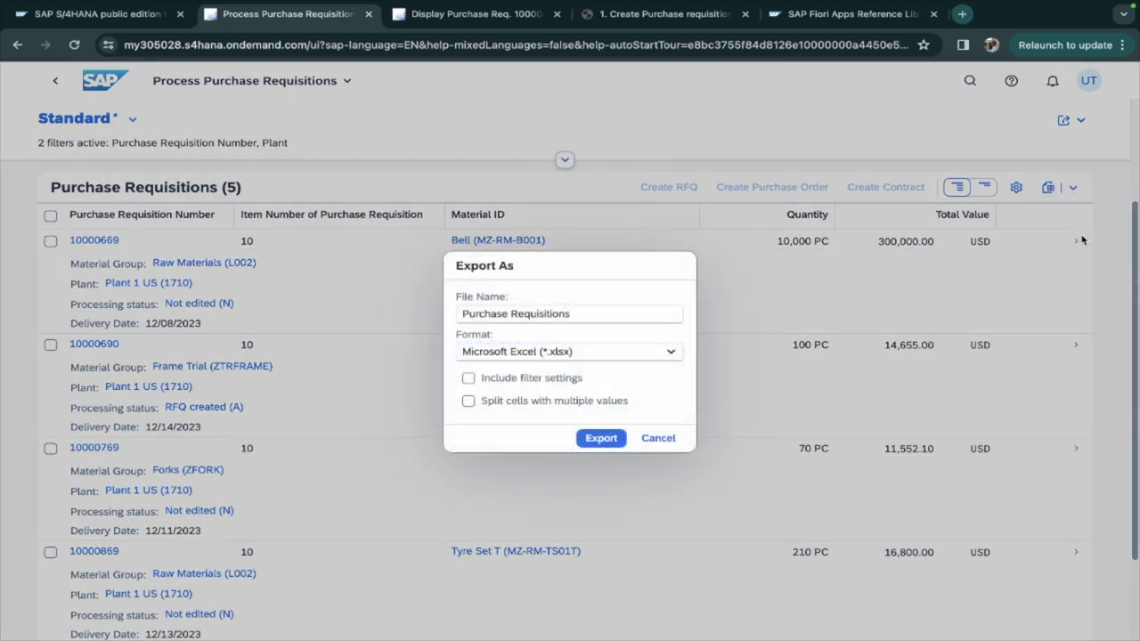
left_click(664, 350)
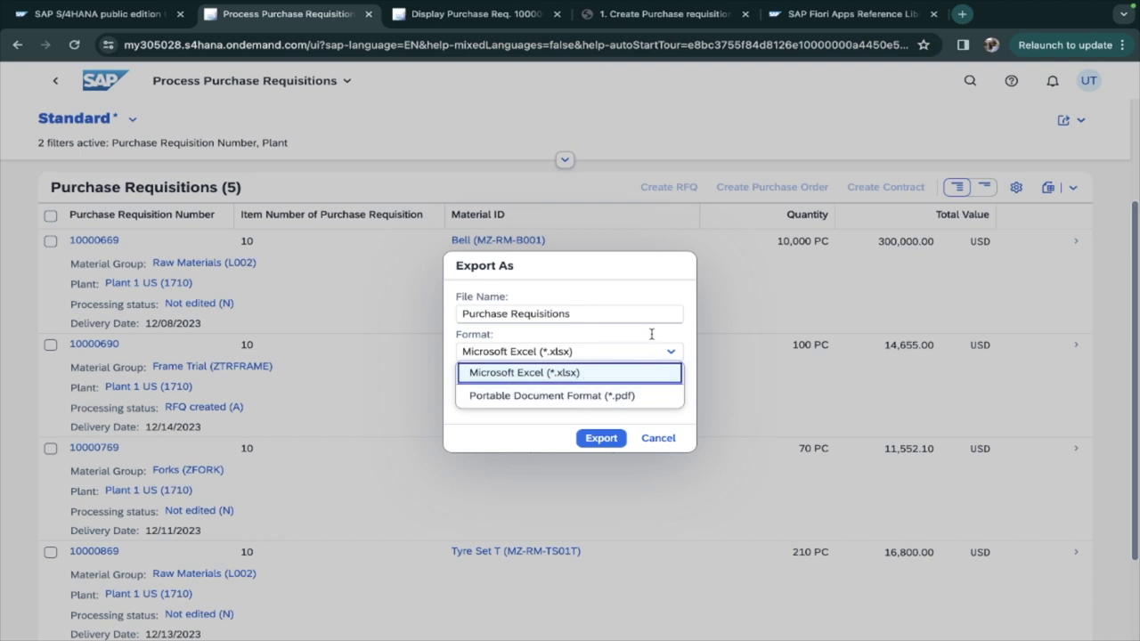
left_click(688, 336)
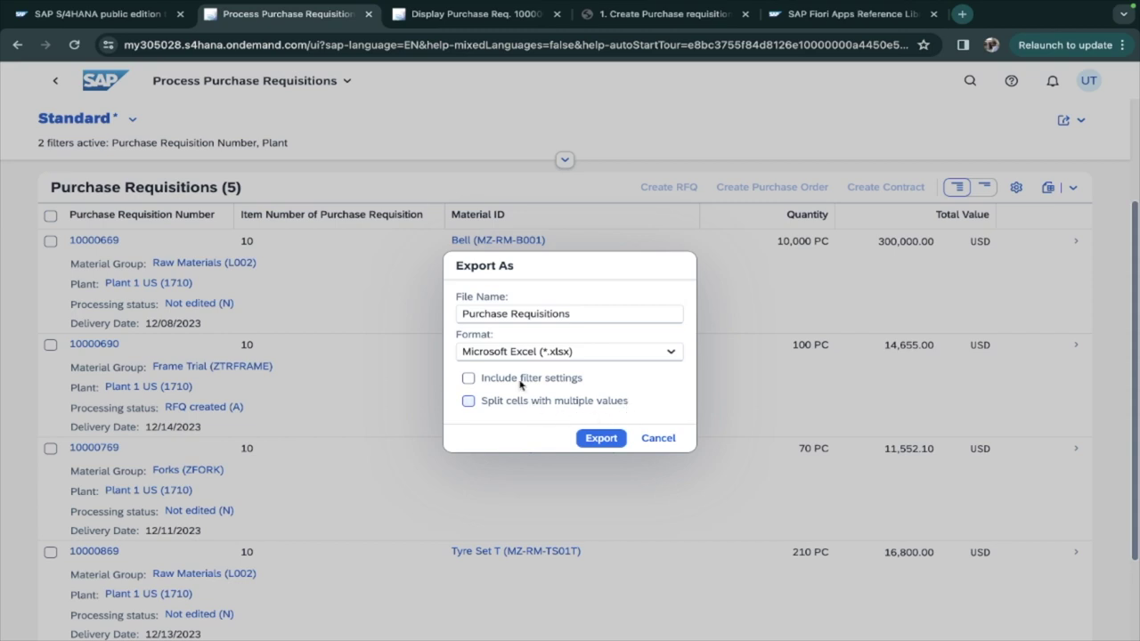
left_click(658, 439)
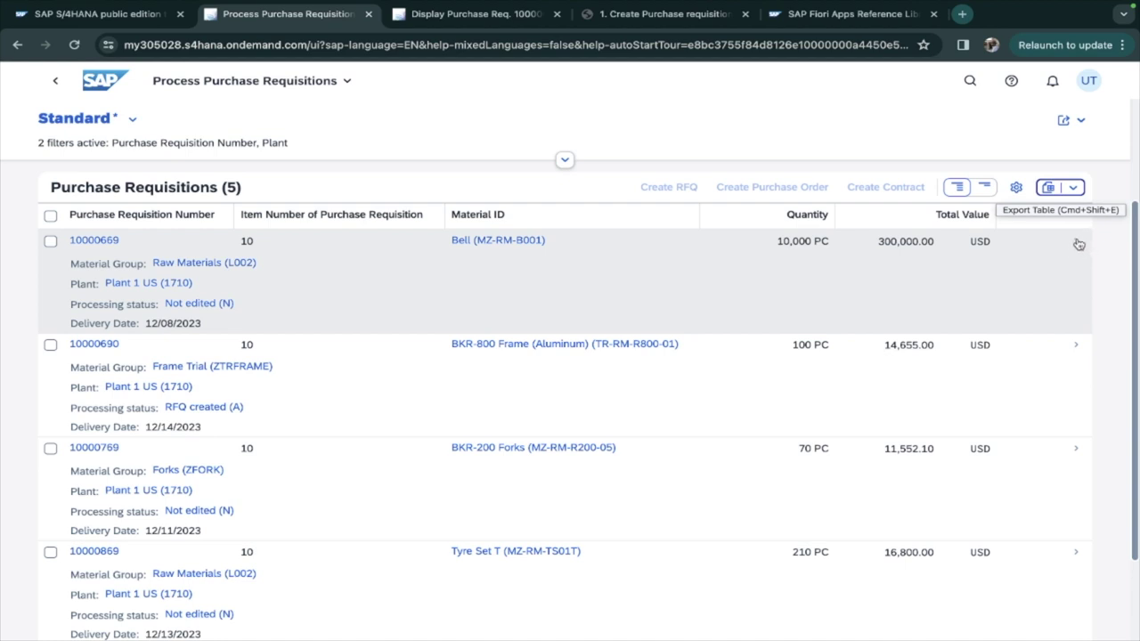
left_click(1078, 244)
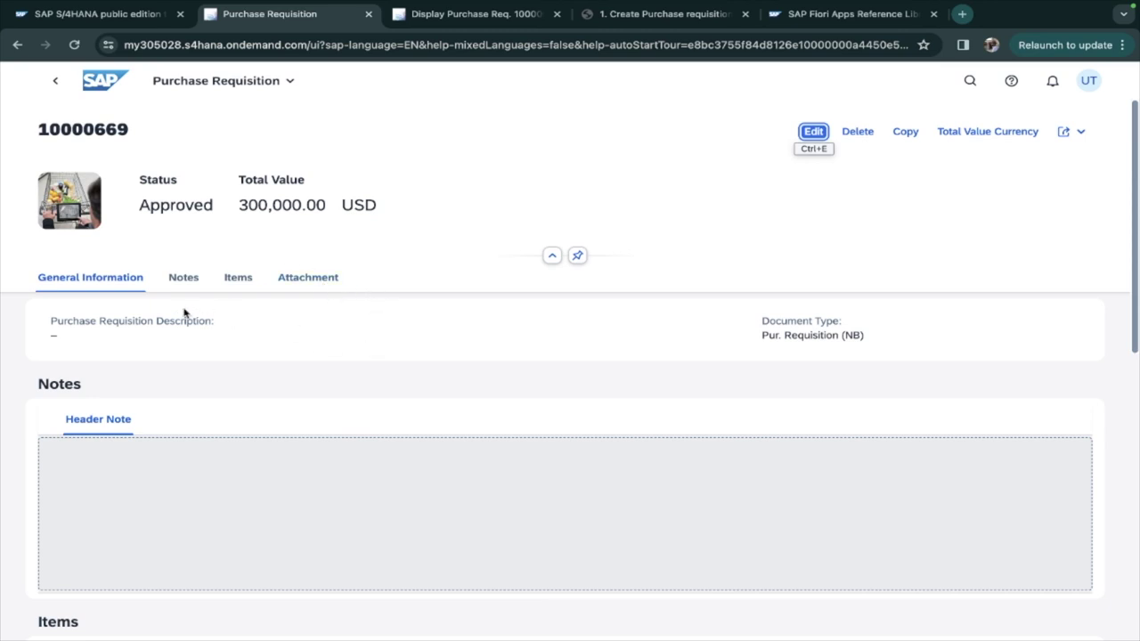
left_click(225, 380)
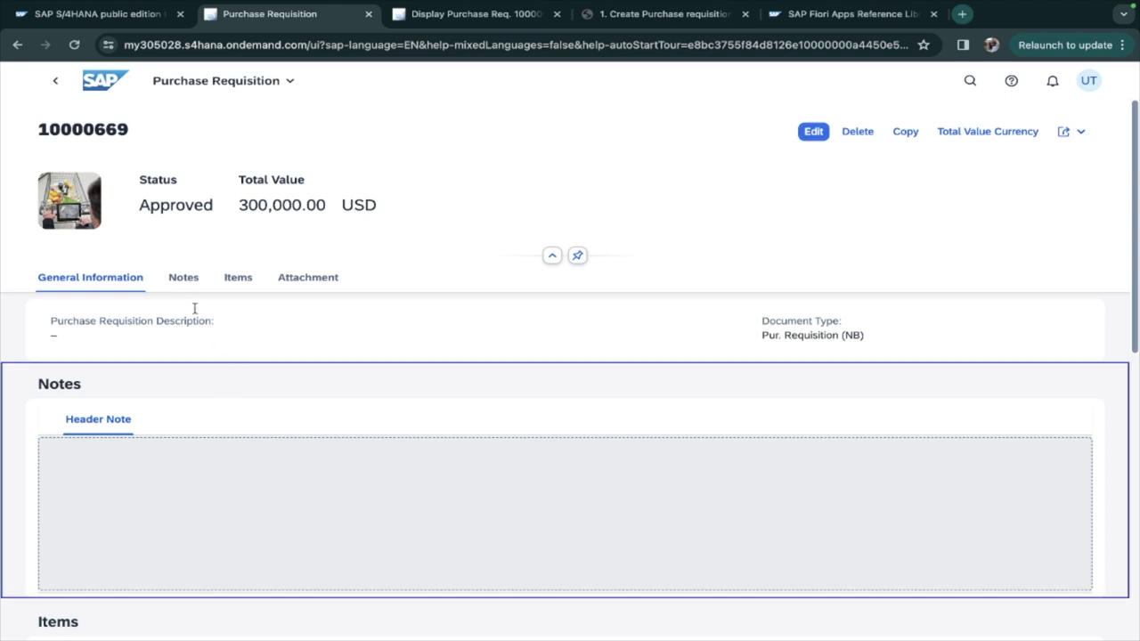
scroll(194, 309, "down", 2)
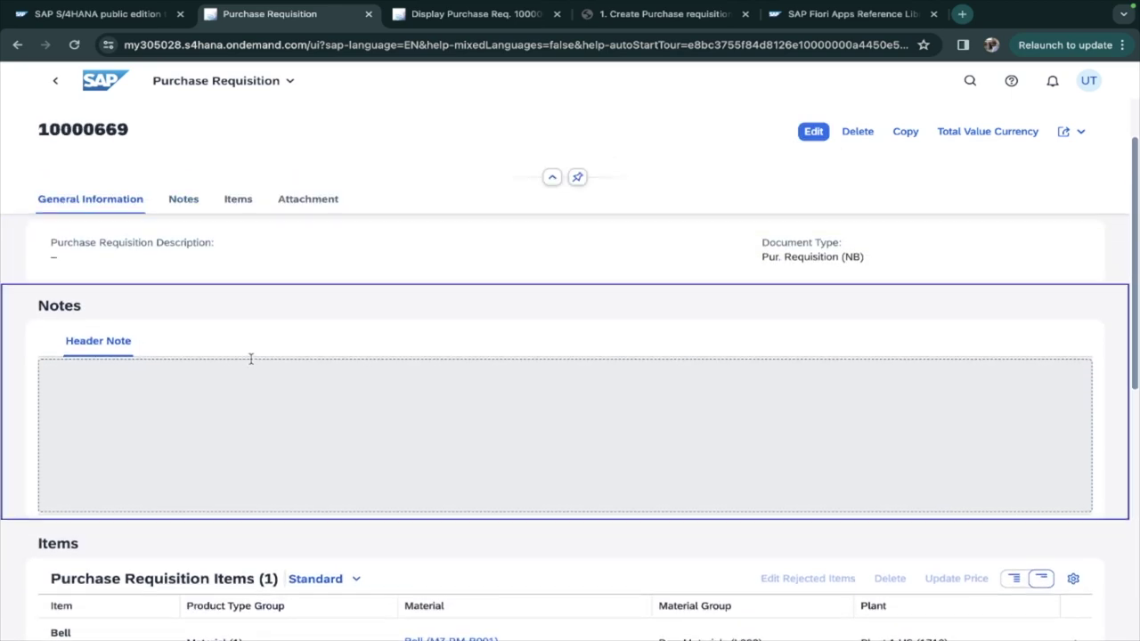
scroll(251, 359, "down", 5)
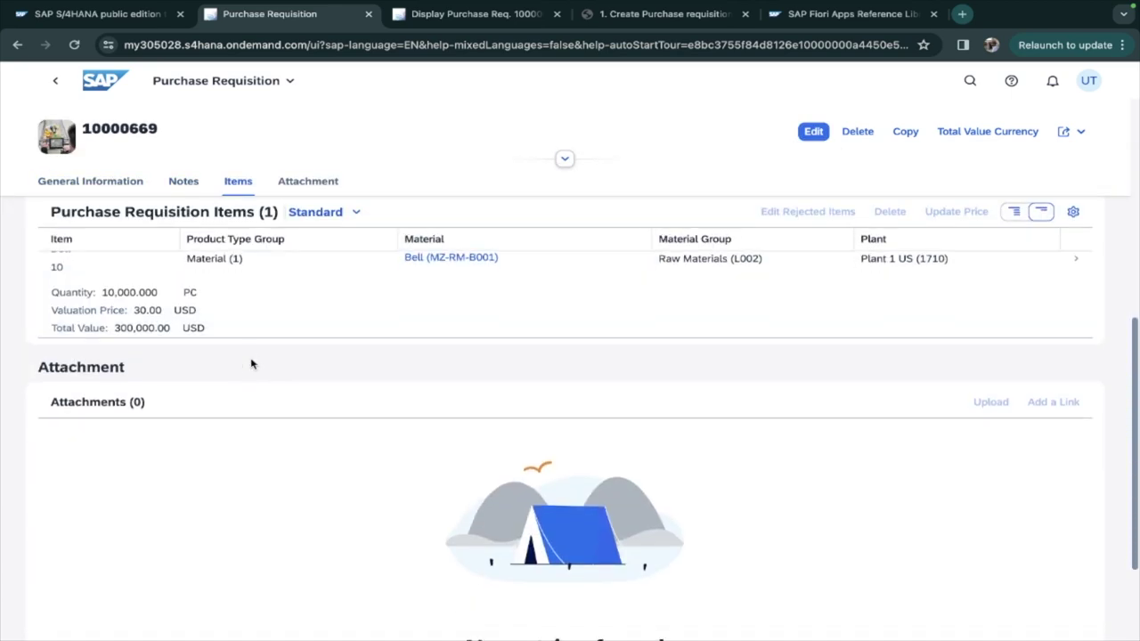
scroll(787, 440, "up", 10)
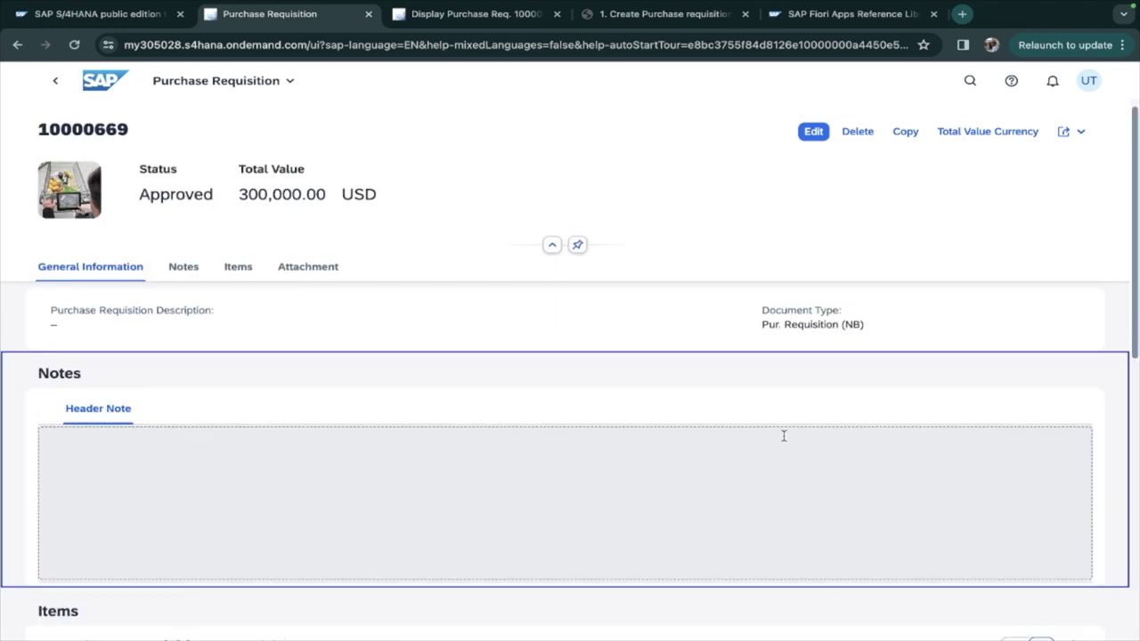
left_click(55, 81)
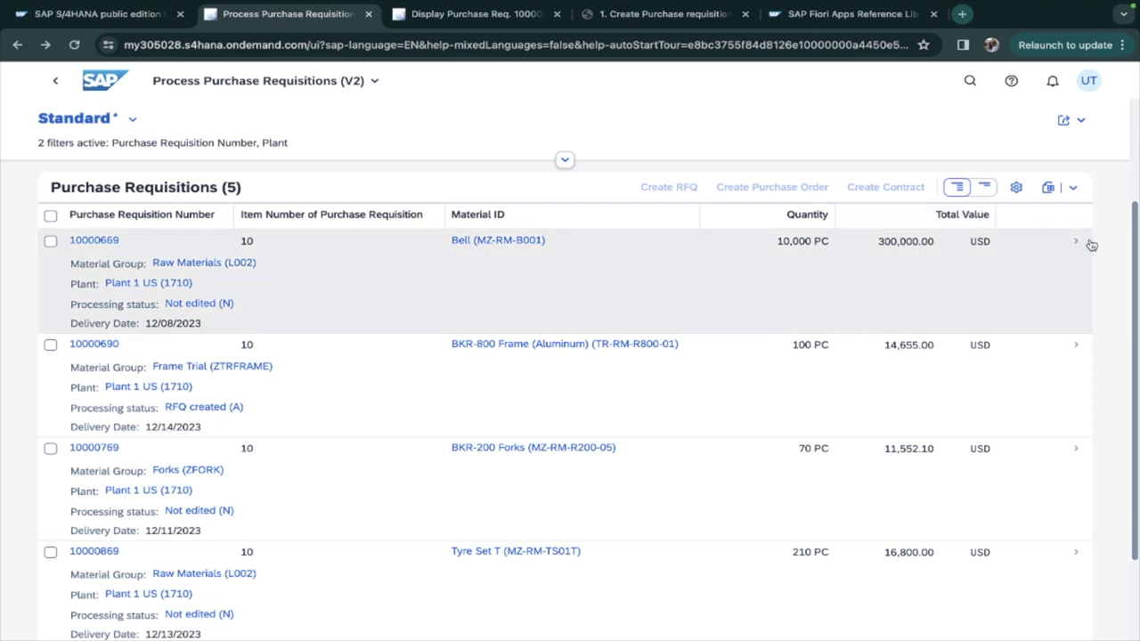
Switch the requisitions table to compact one-line rows and select requisition 10001069.
scroll(249, 308, "up", 2)
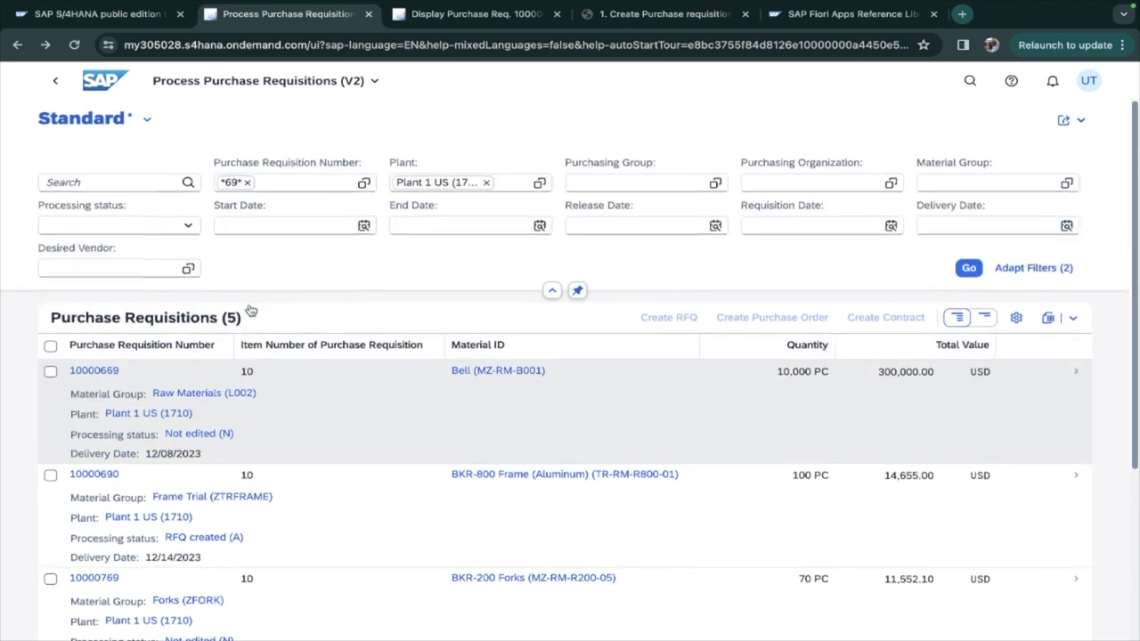
scroll(796, 285, "down", 2)
left_click(984, 197)
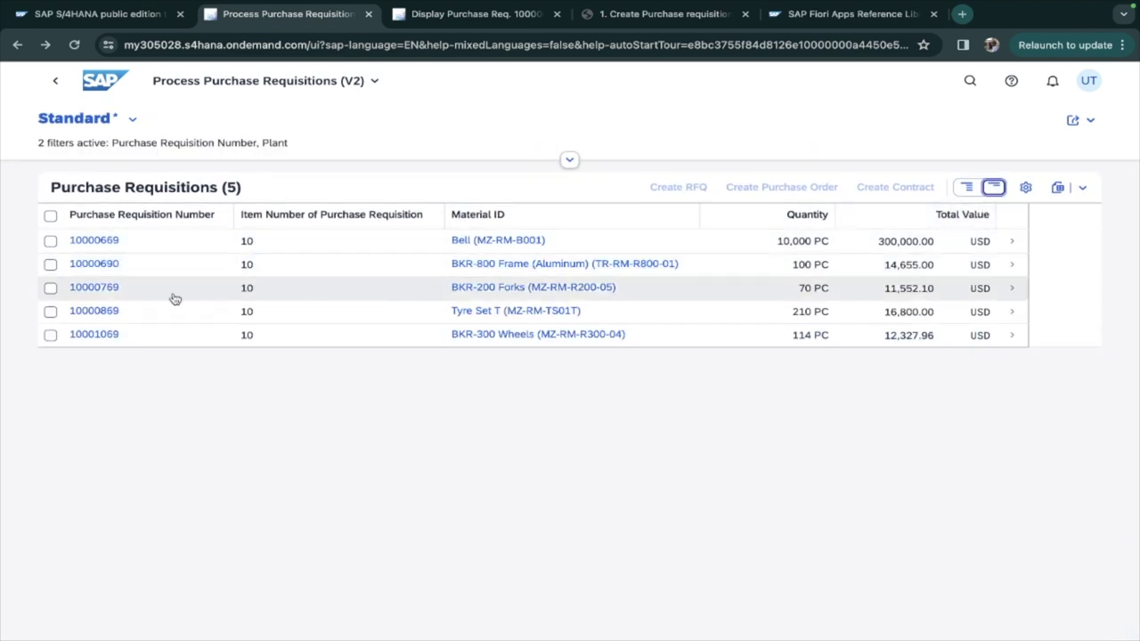
left_click(51, 336)
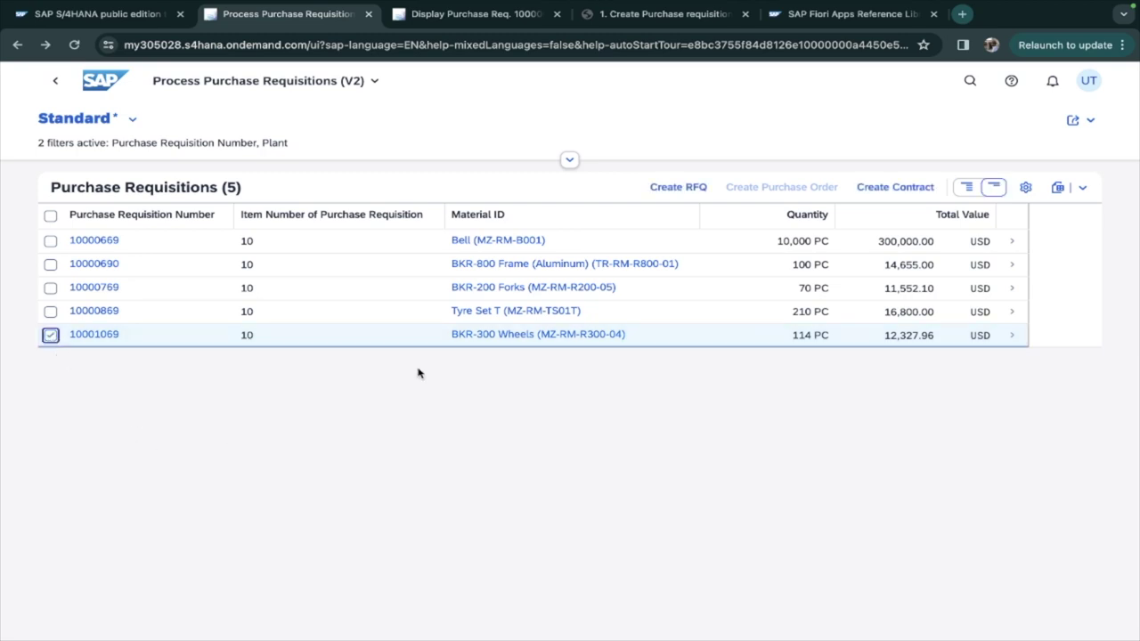
left_click(678, 187)
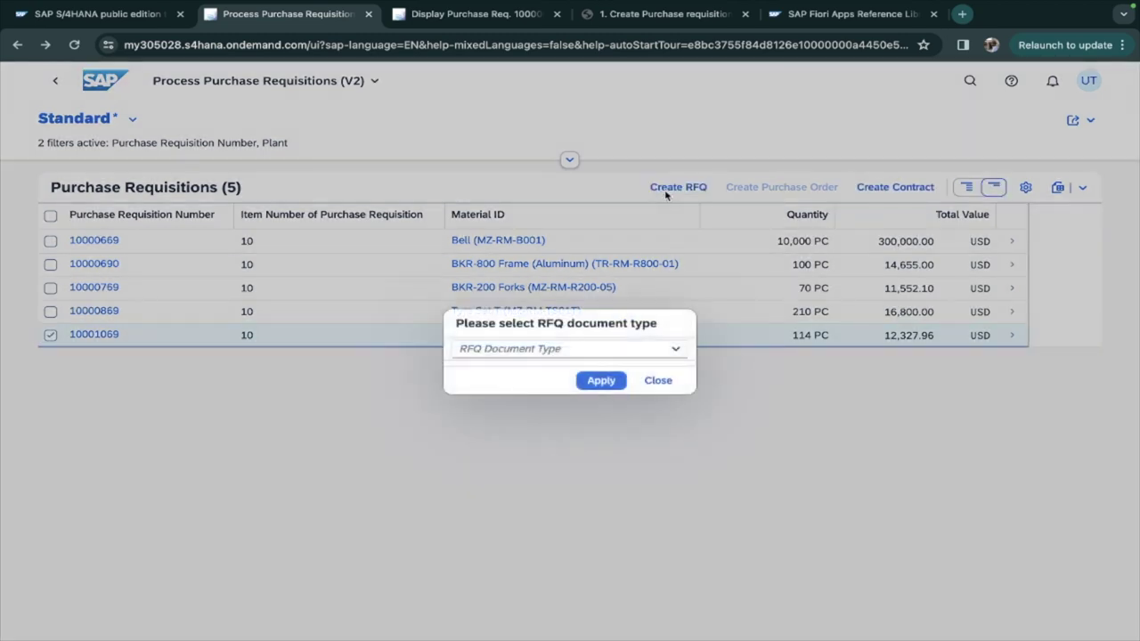
left_click(676, 350)
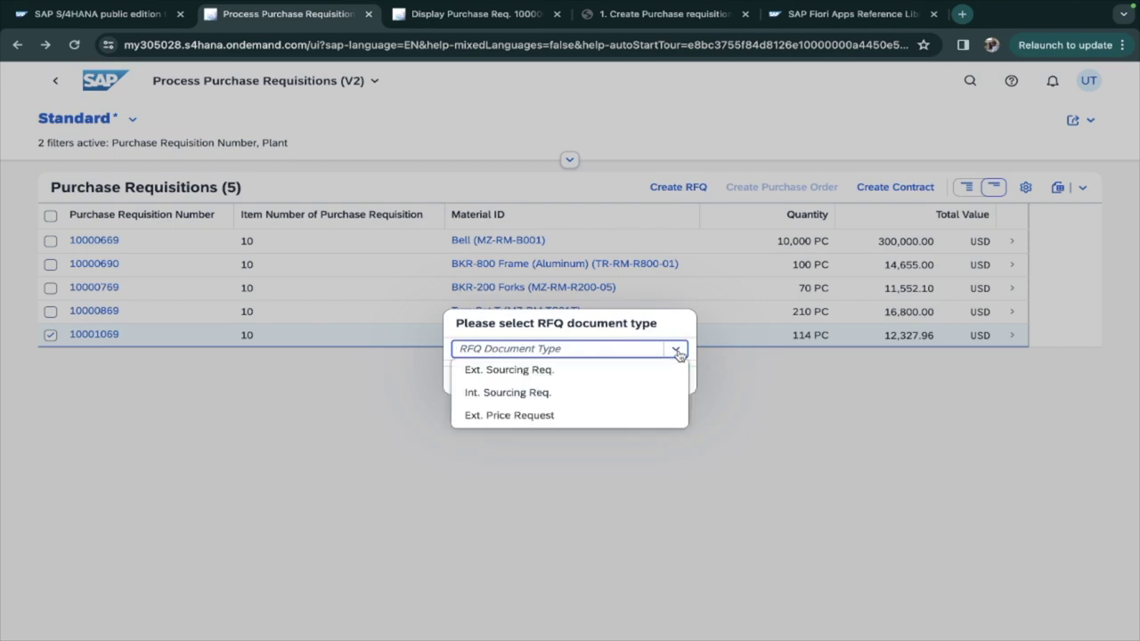
left_click(552, 371)
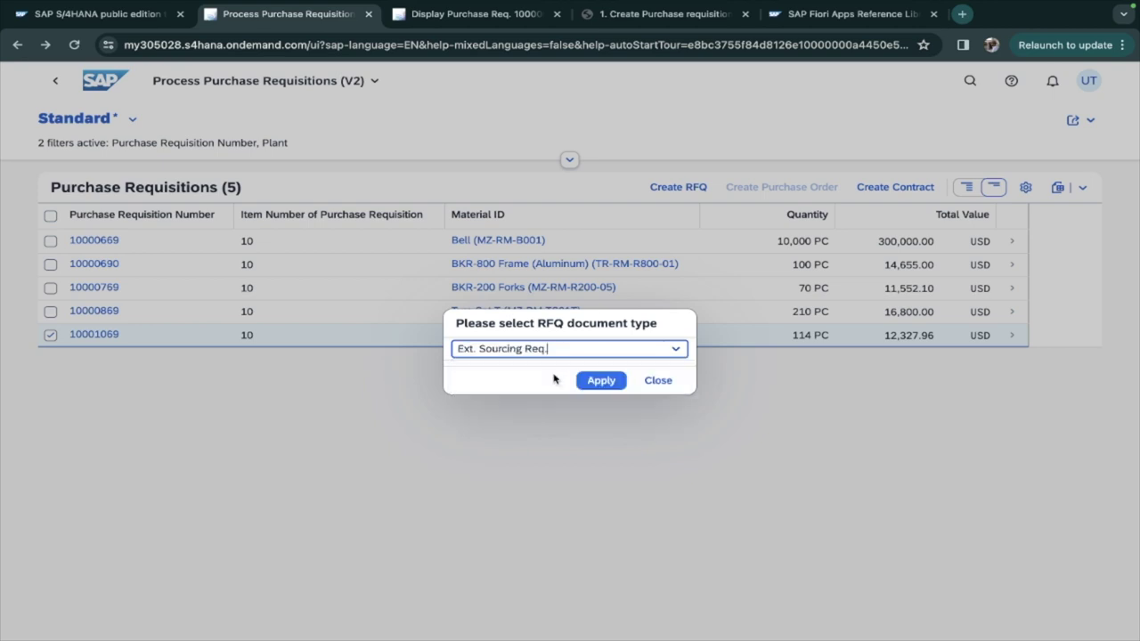
left_click(600, 380)
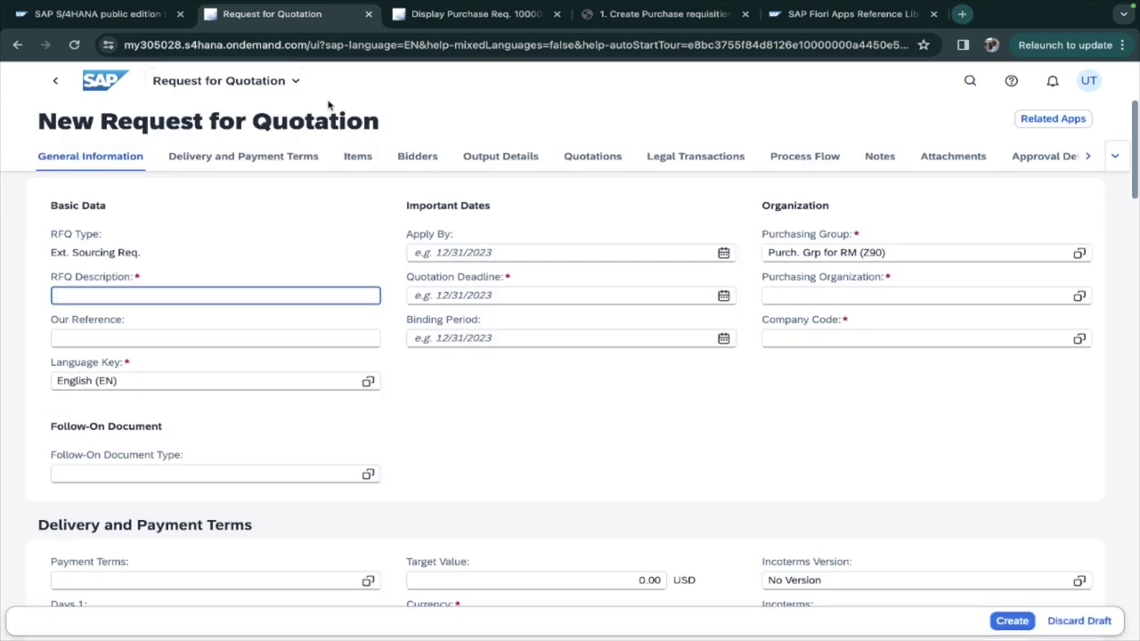
left_click(815, 375)
mouse_move(1136, 144)
left_mouse_down()
mouse_move(1137, 352)
mouse_move(1136, 145)
left_mouse_up()
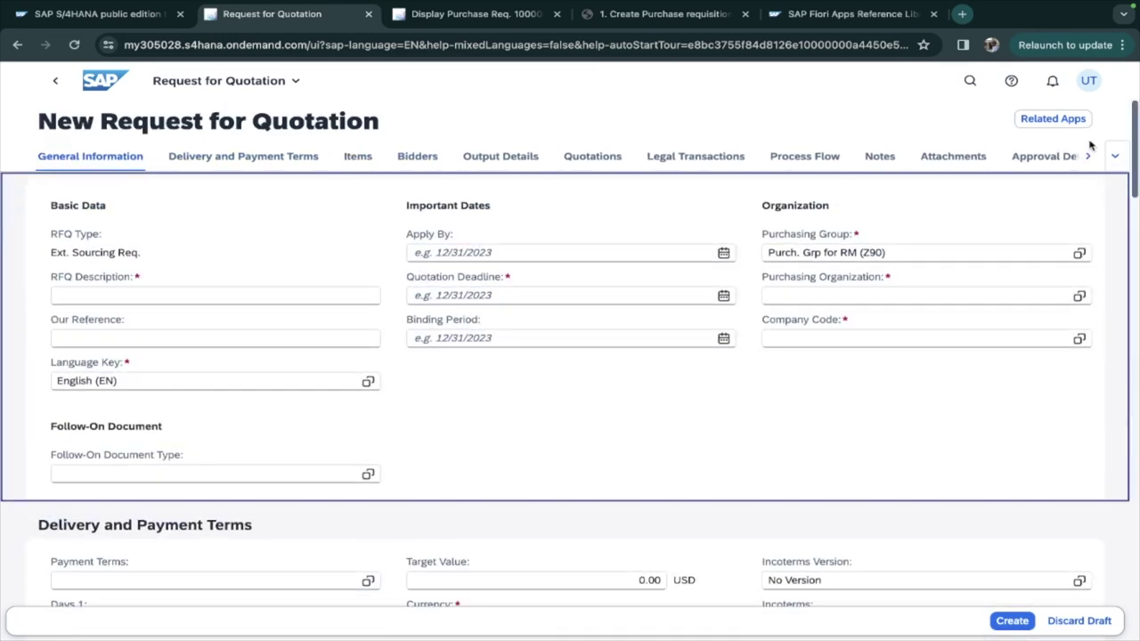
left_click(54, 81)
left_click(509, 424)
left_click(629, 467)
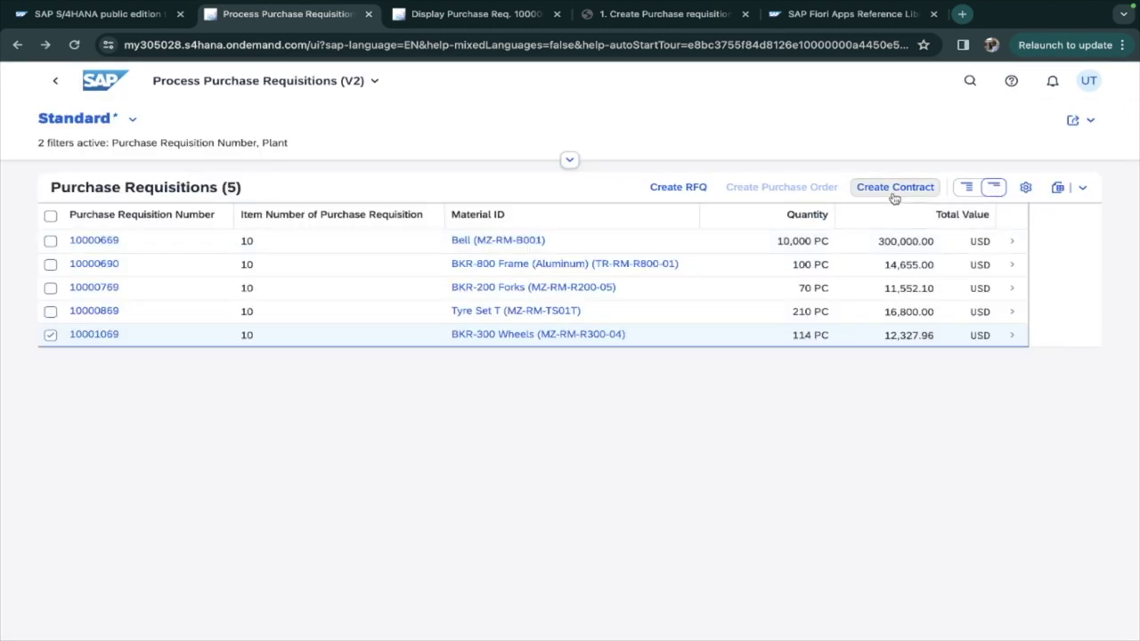
left_click(895, 188)
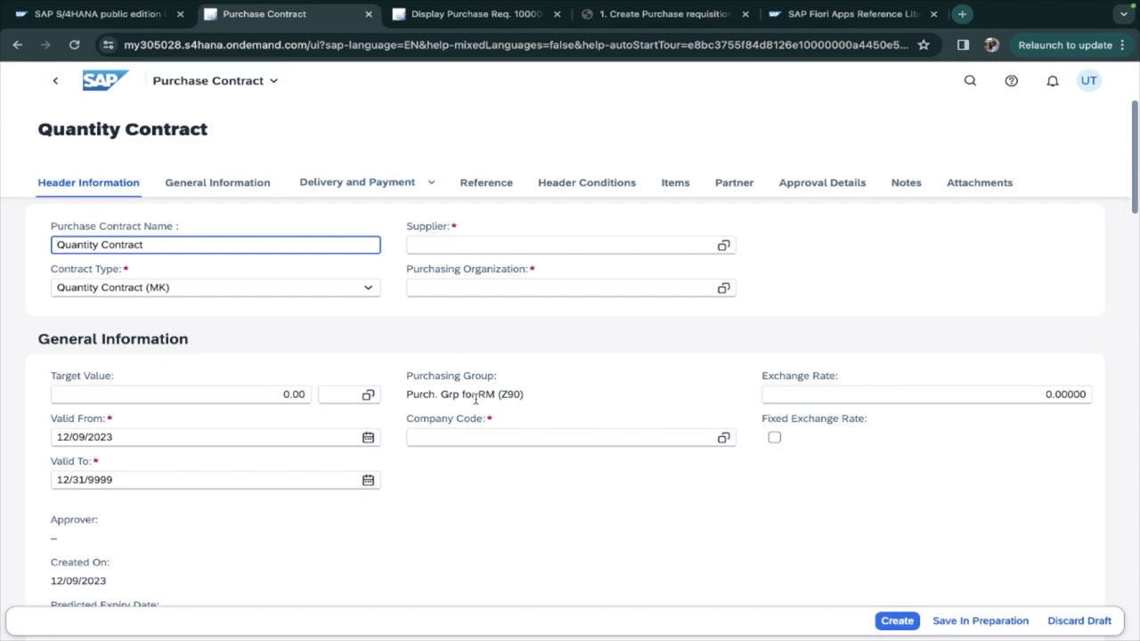
scroll(465, 382, "down", 11)
scroll(450, 360, "up", 7)
scroll(441, 349, "up", 5)
left_click(55, 80)
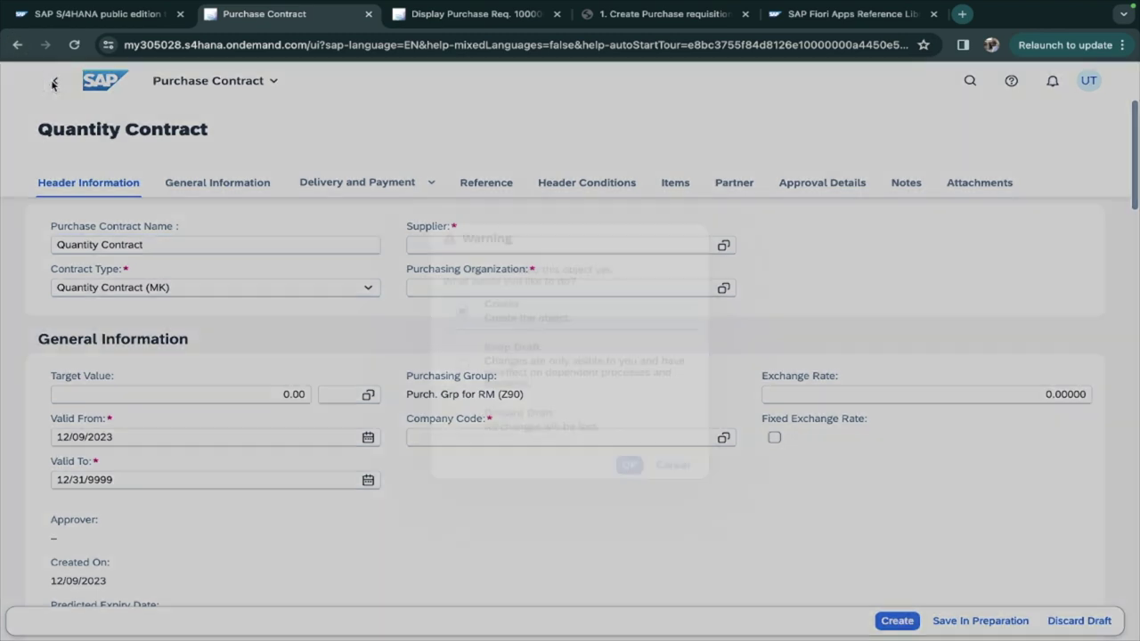
left_click(542, 425)
left_click(629, 464)
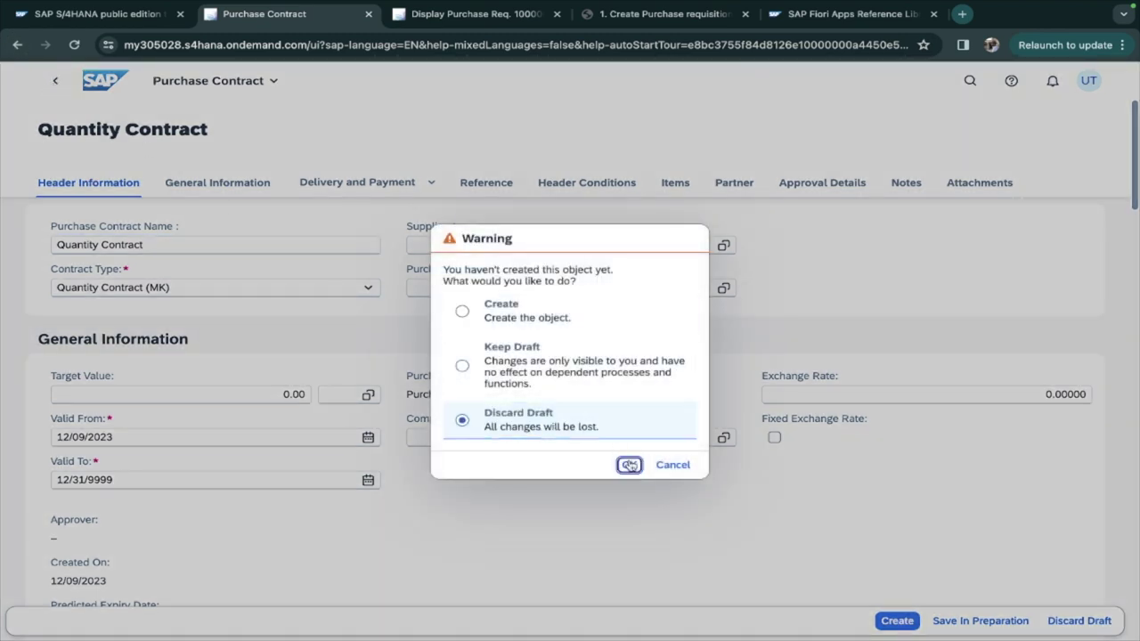